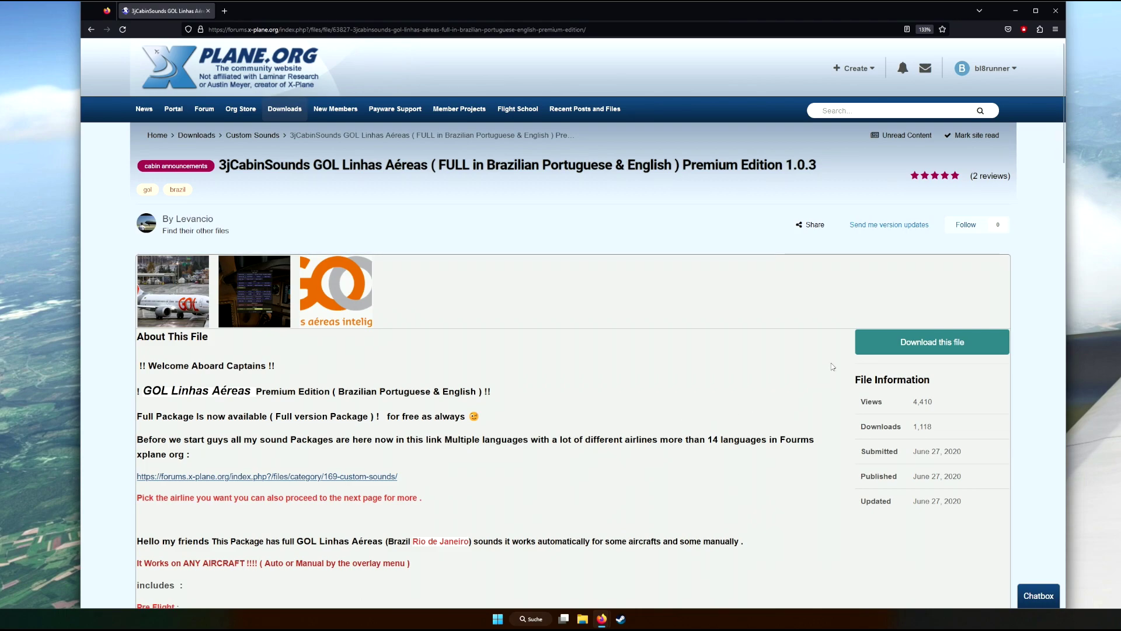
Step: Open the download page for the GOL Linhas Aéreas cabin sounds package and check the archive's file size
left_click(931, 343)
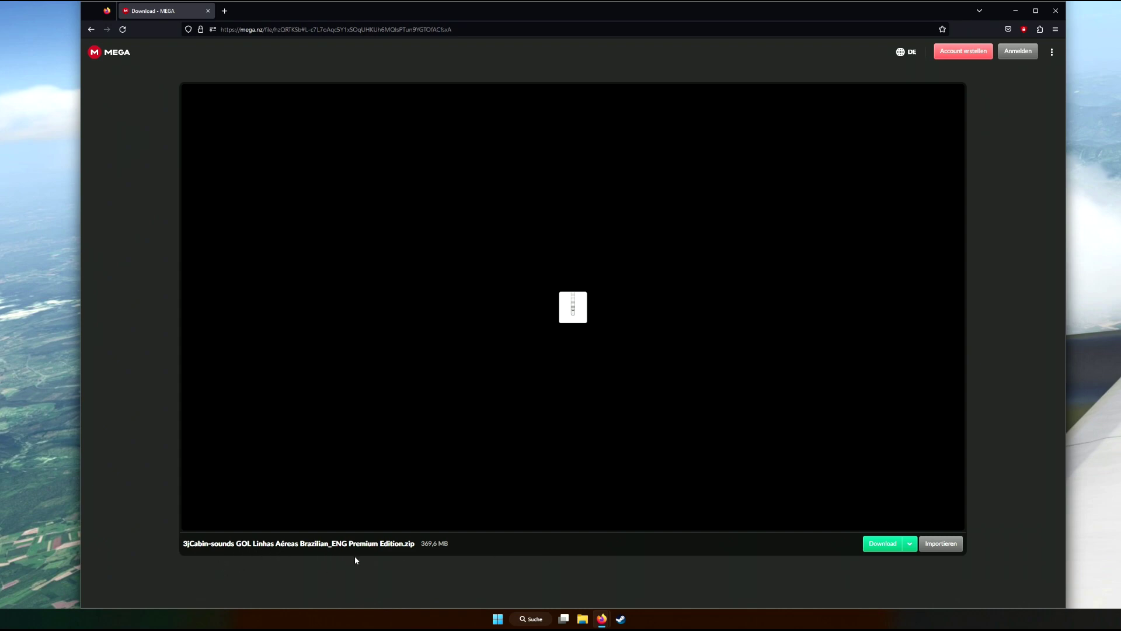
left_click_drag(422, 547, 450, 552)
left_click(425, 560)
Step: Return to the package's forum page and read through its description and installation notes
left_click(91, 29)
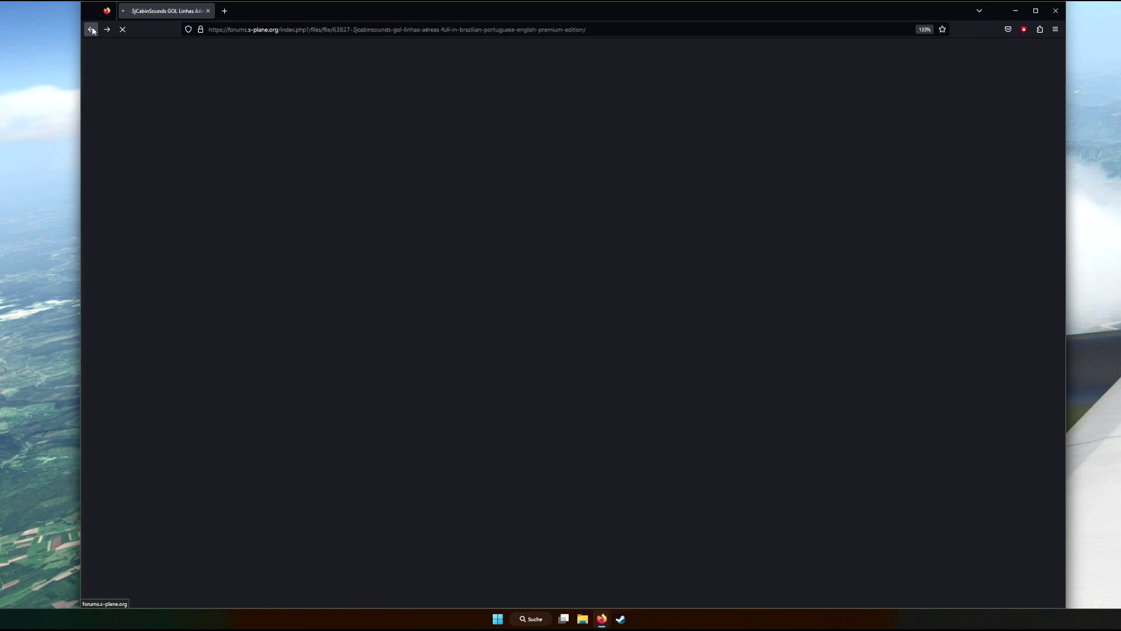
scroll(691, 411, "down", 1)
scroll(691, 411, "down", 2)
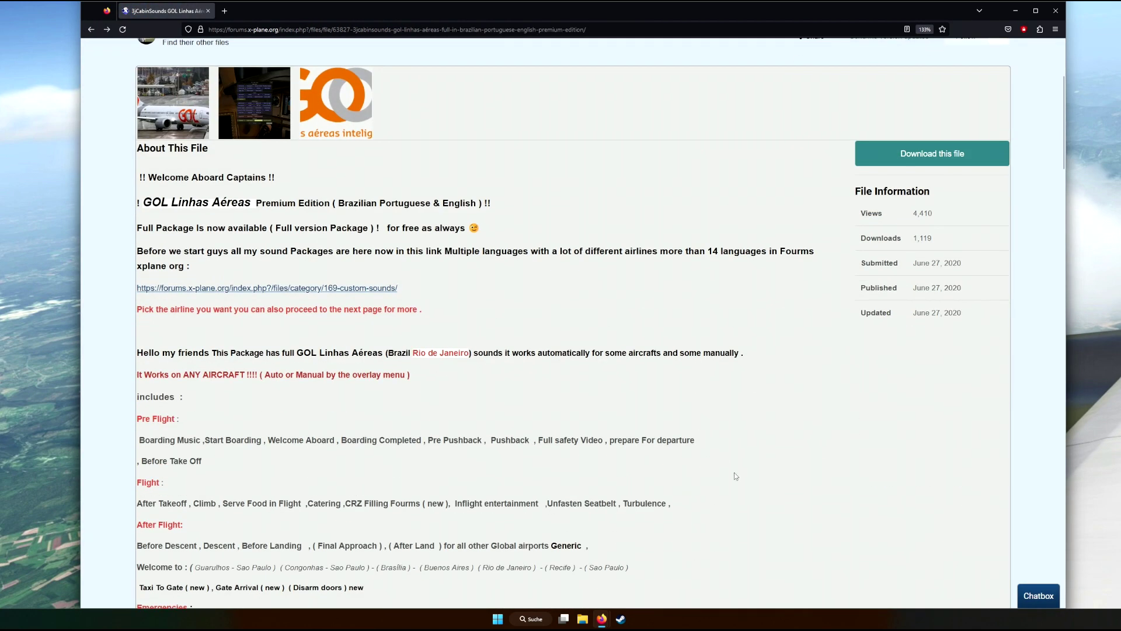
scroll(738, 473, "down", 8)
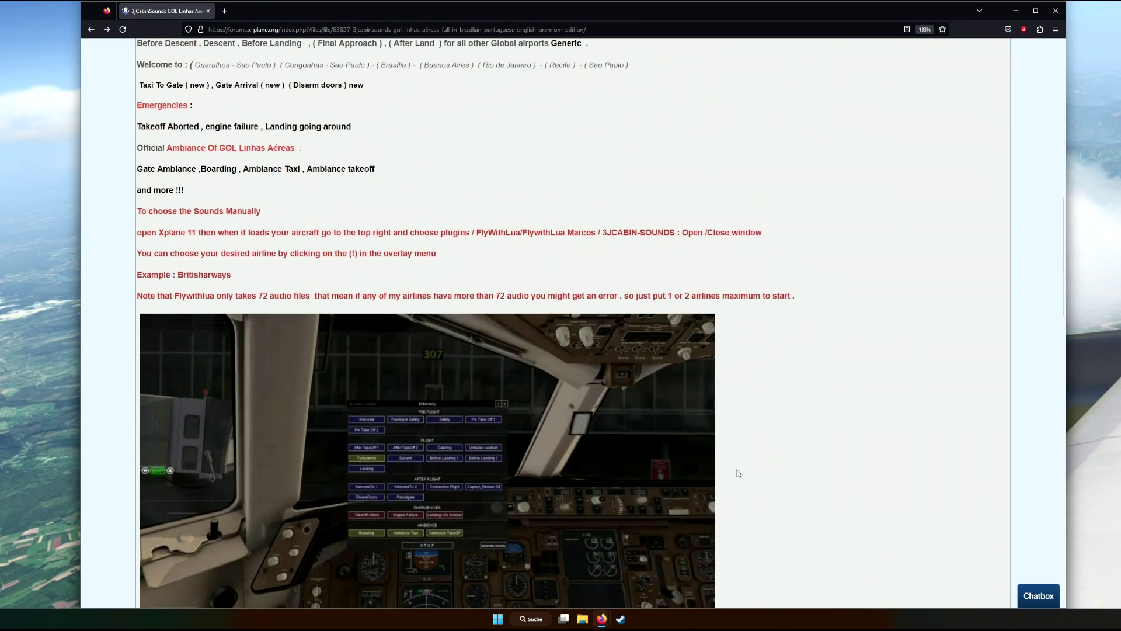
scroll(800, 485, "down", 11)
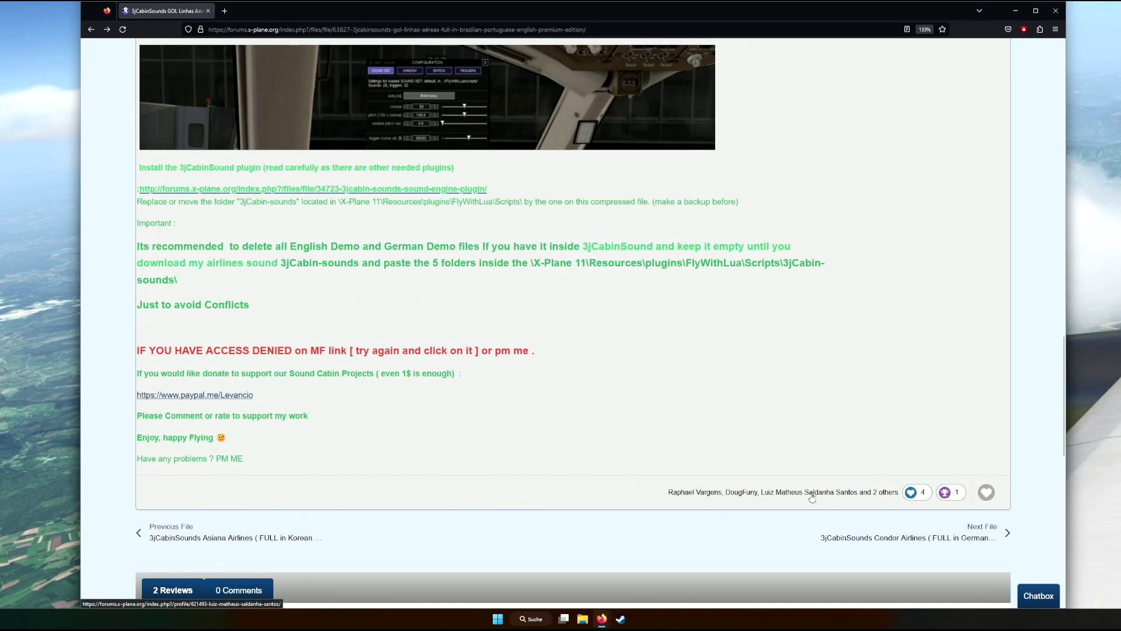
scroll(813, 476, "up", 7)
scroll(814, 478, "up", 15)
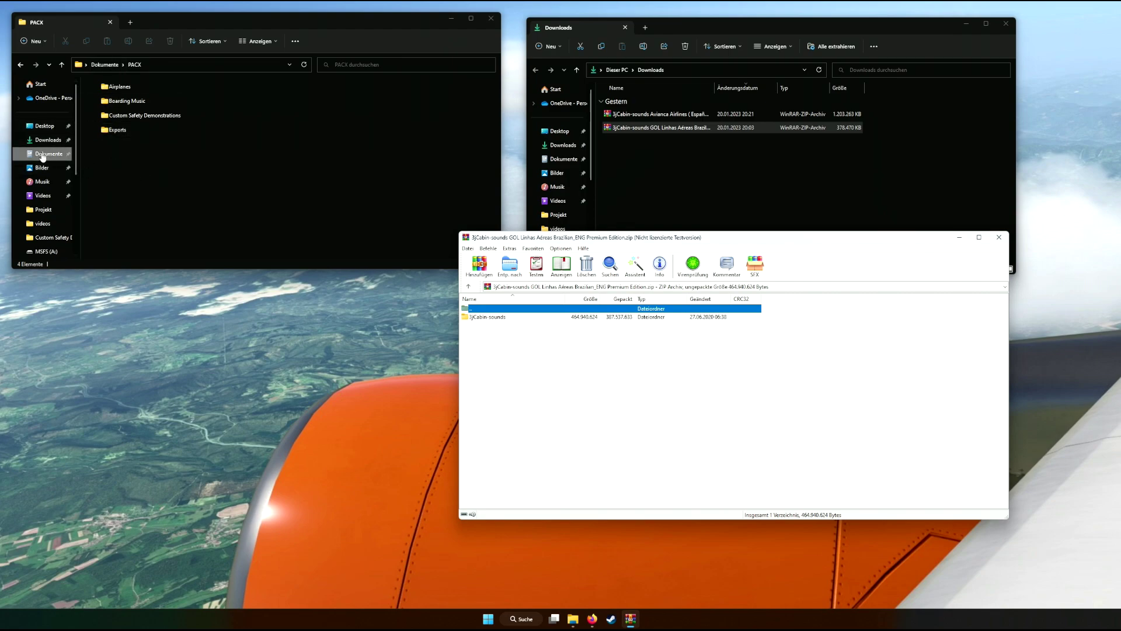
Step: Locate the Custom Safety Demonstrations folder in PACX and the Avianca archive in Downloads, and return to the open GOL archive
left_click(140, 116)
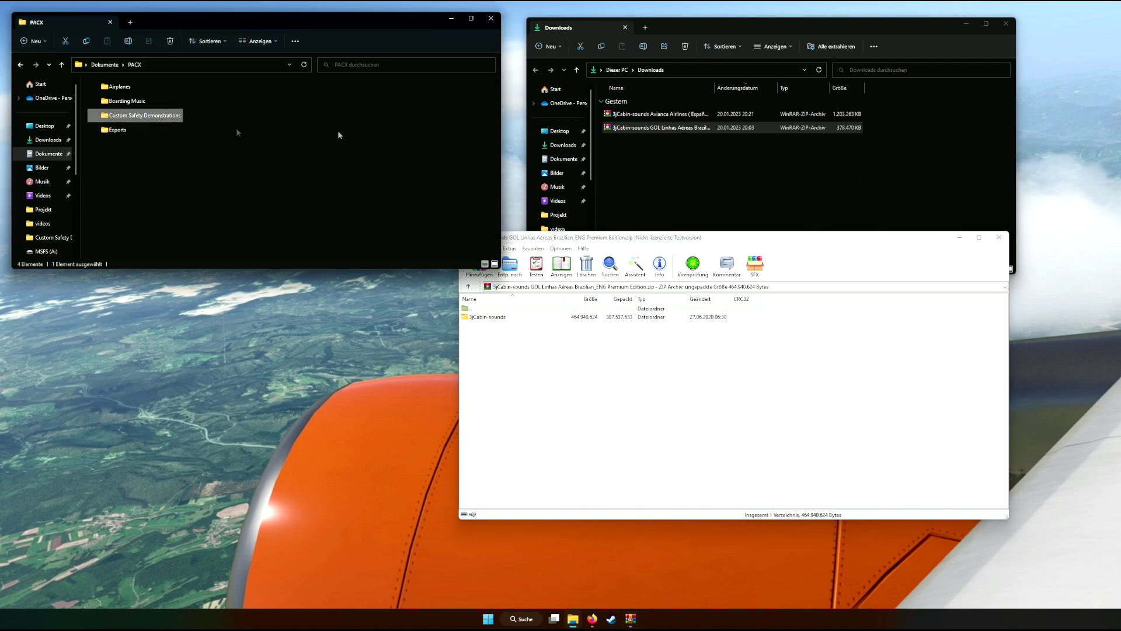
left_click(751, 27)
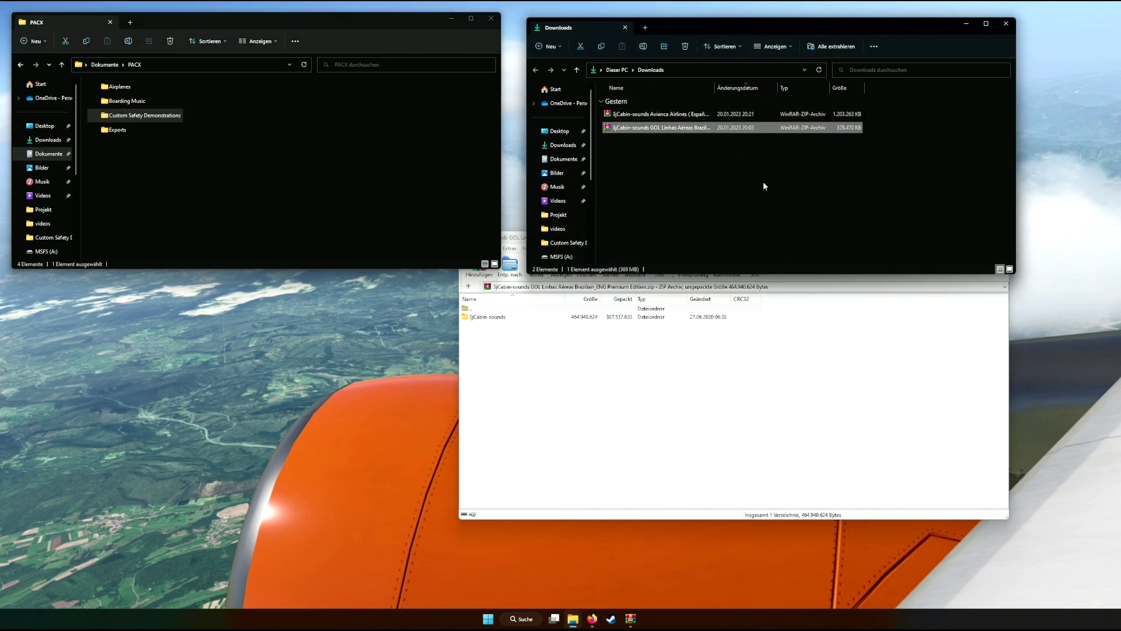
left_click(790, 417)
left_click(656, 117)
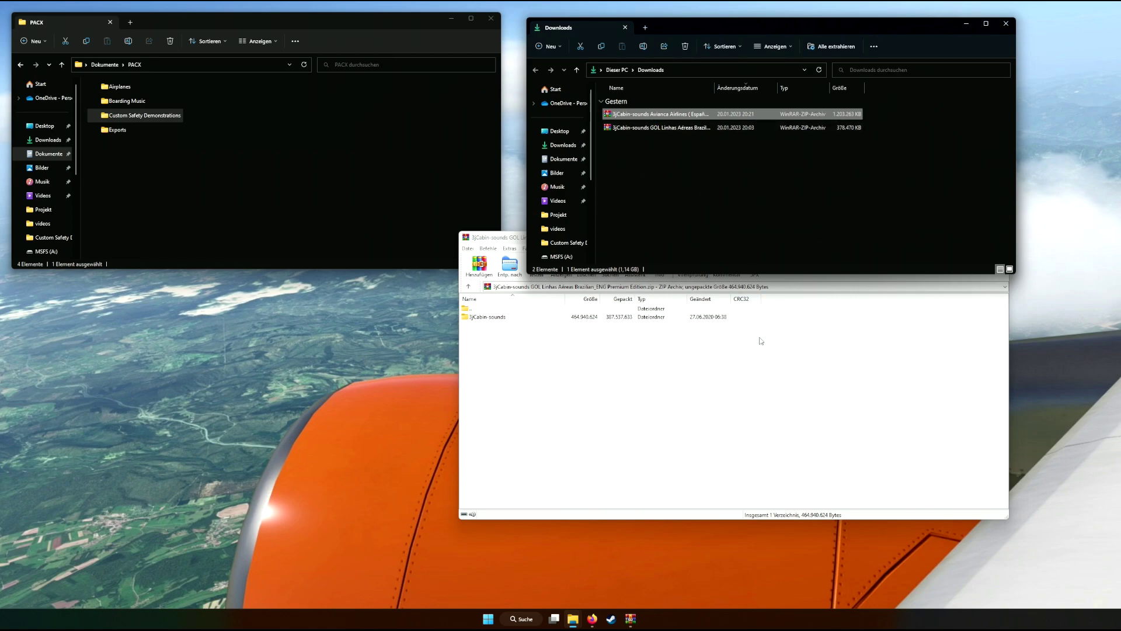
left_click(775, 375)
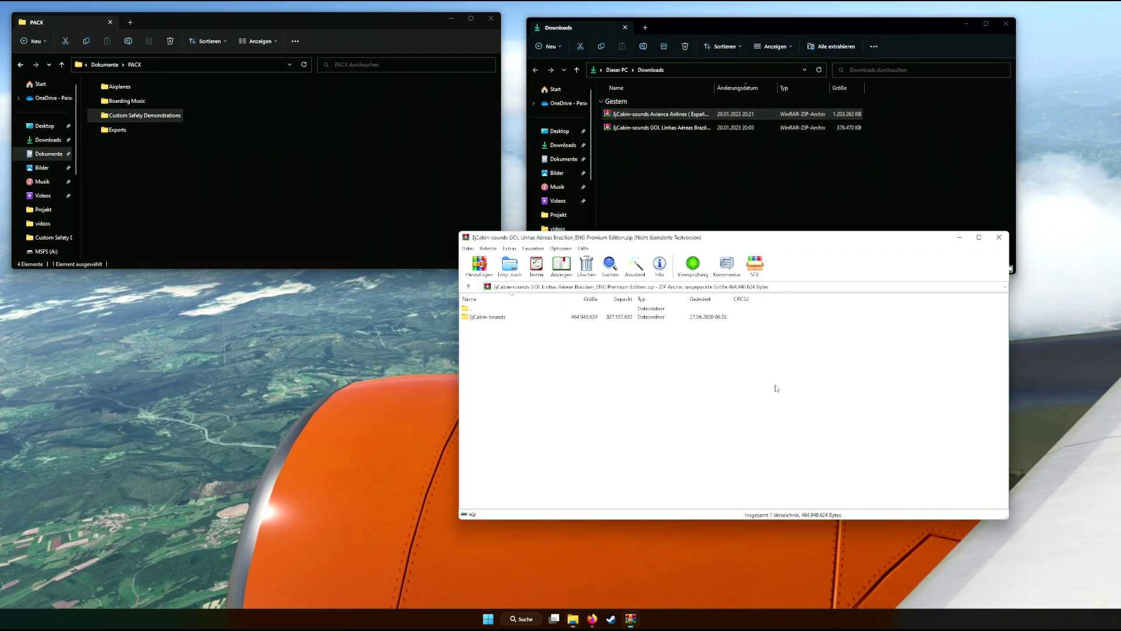
Step: Open the 3jCabin-sounds folder in the GOL archive and look through its category folders, from pre-flight to ambience
double_click(491, 319)
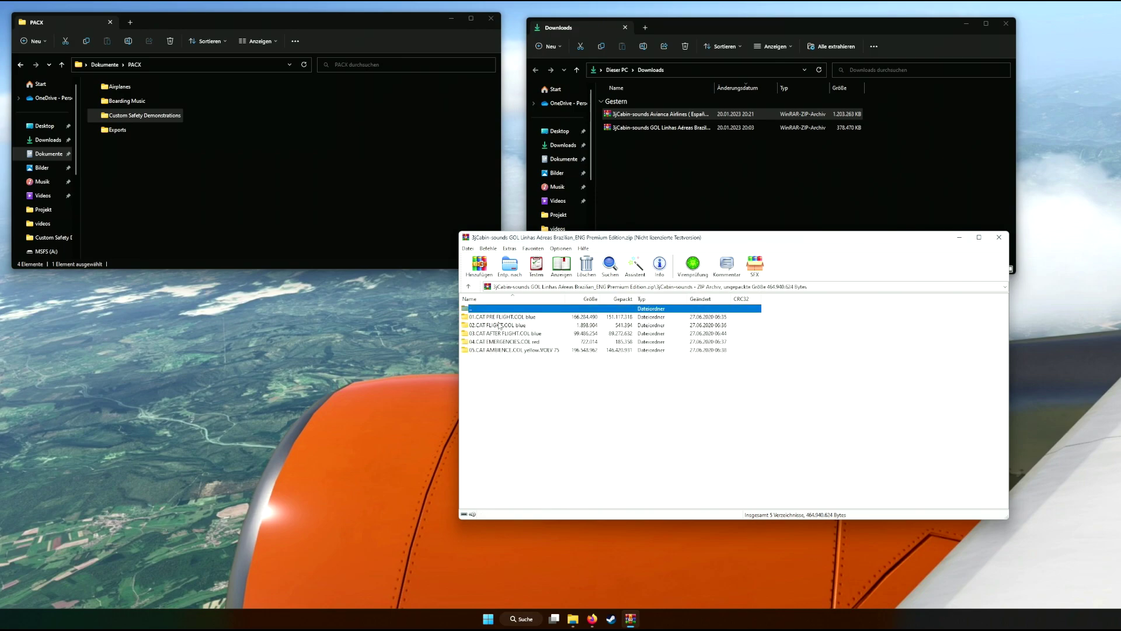
key("Down")
key("Down")
key("Down")
key("Down")
key("Down")
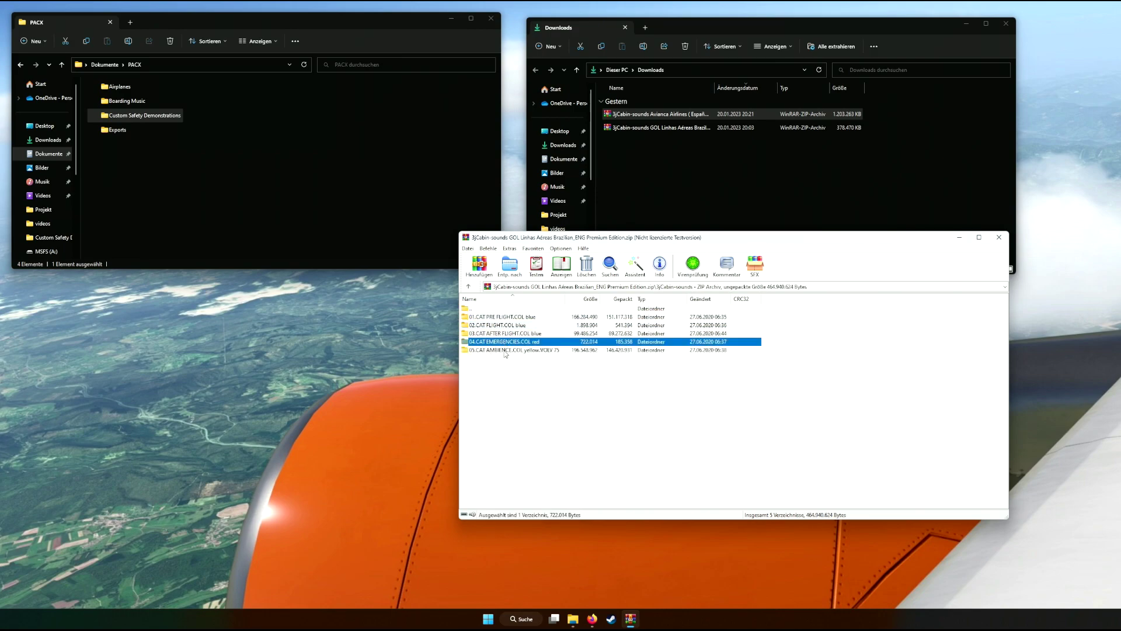
left_click(504, 334)
left_click(506, 318)
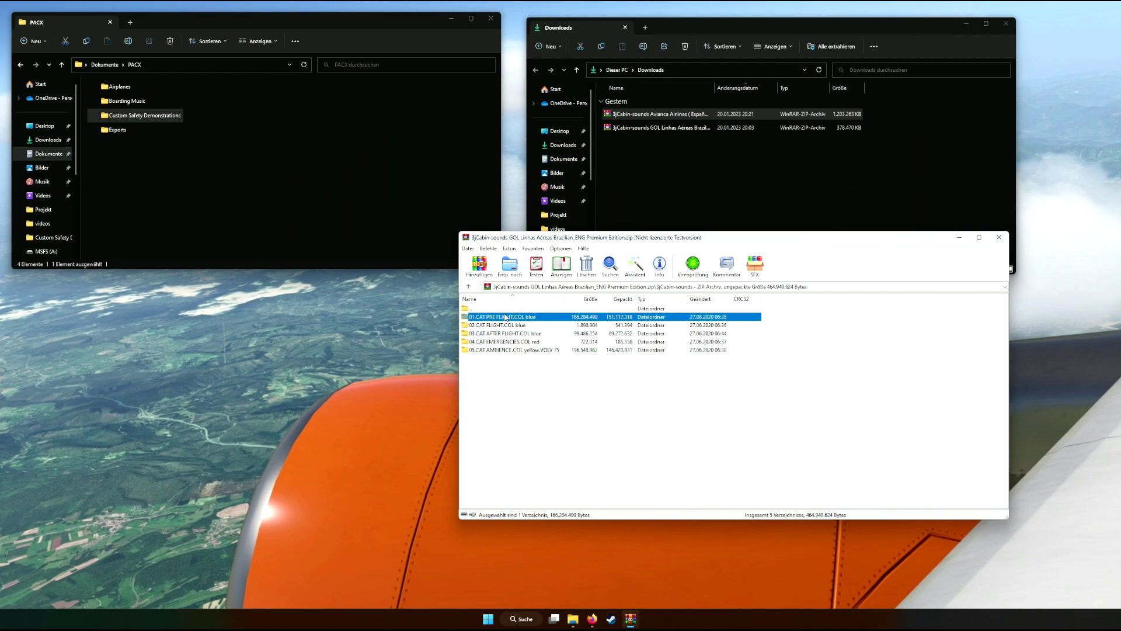
left_click(506, 325)
left_click(507, 334)
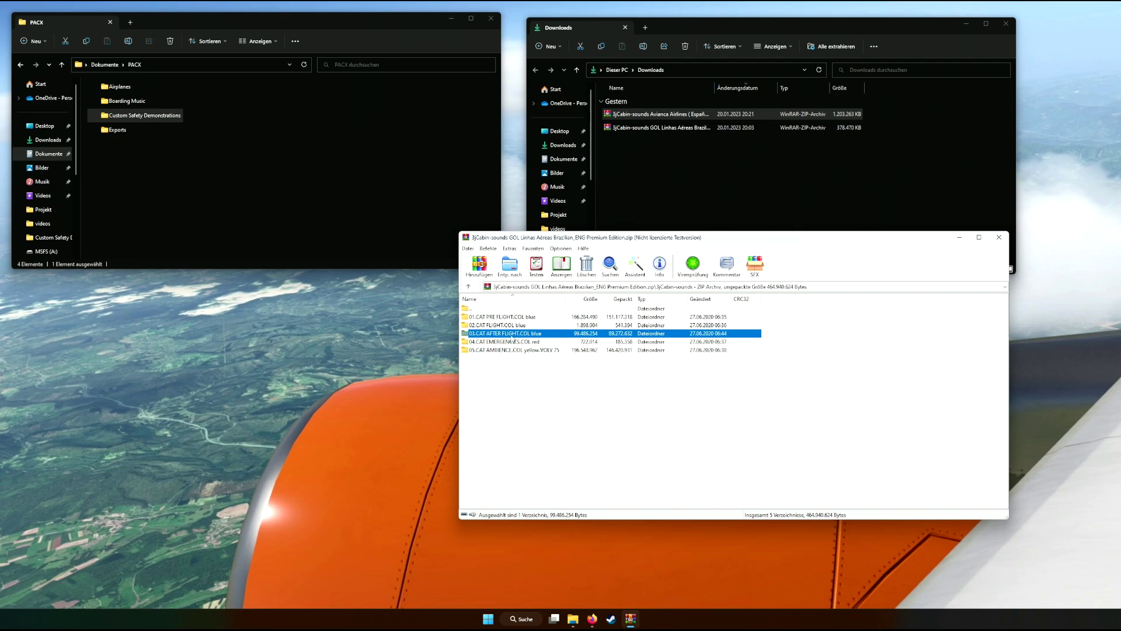
left_click(513, 318)
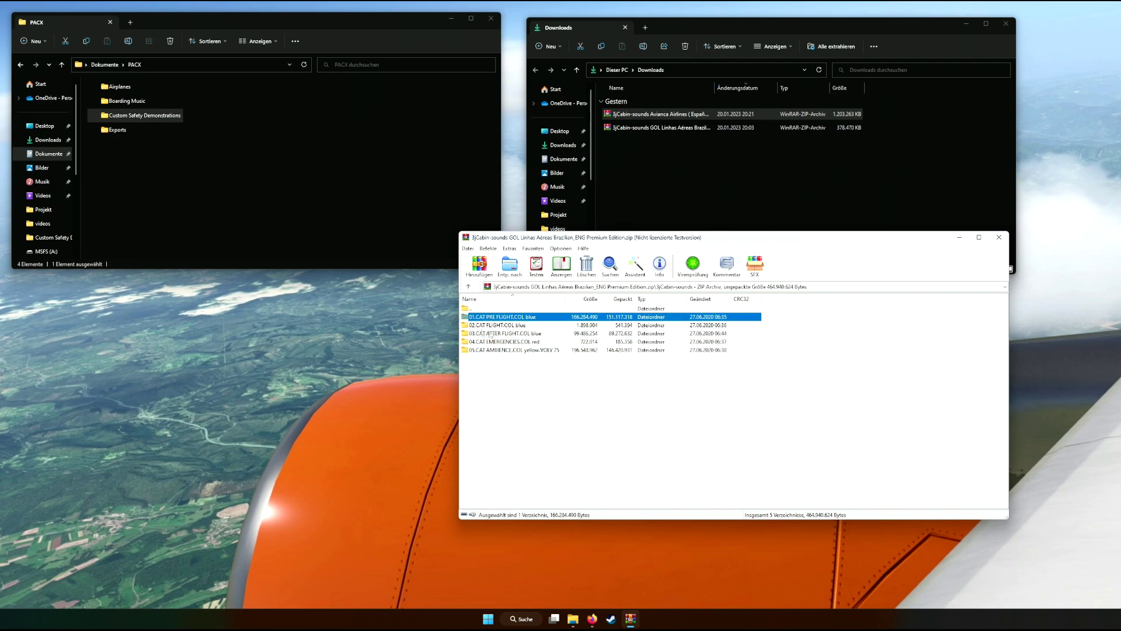
left_click(490, 325)
left_click(495, 333)
left_click(499, 341)
left_click(501, 351)
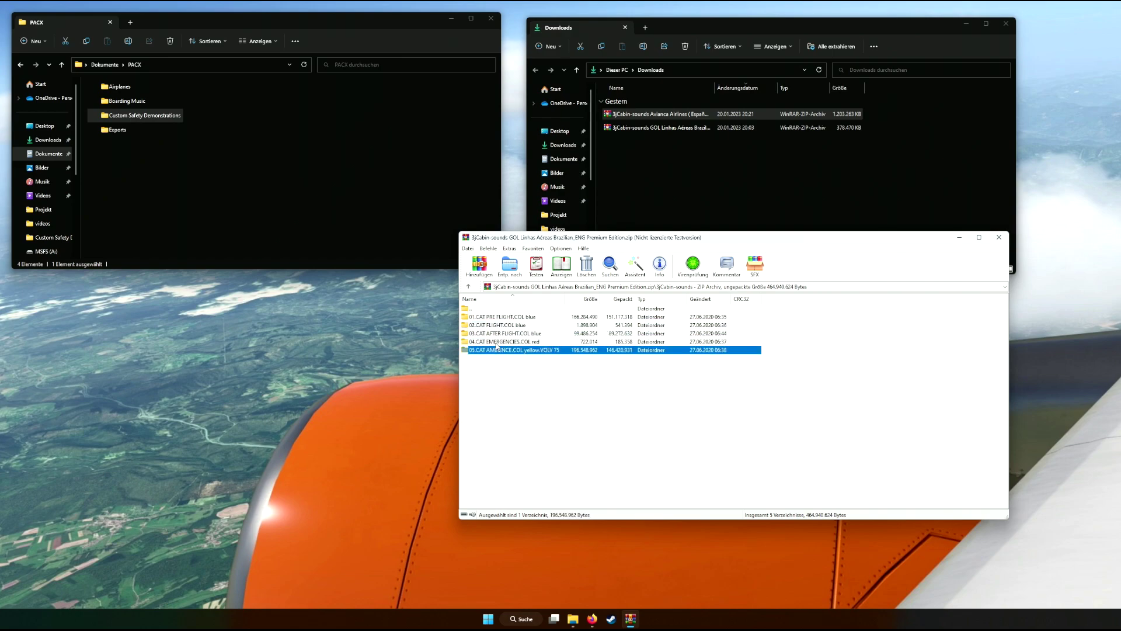
left_click(495, 317)
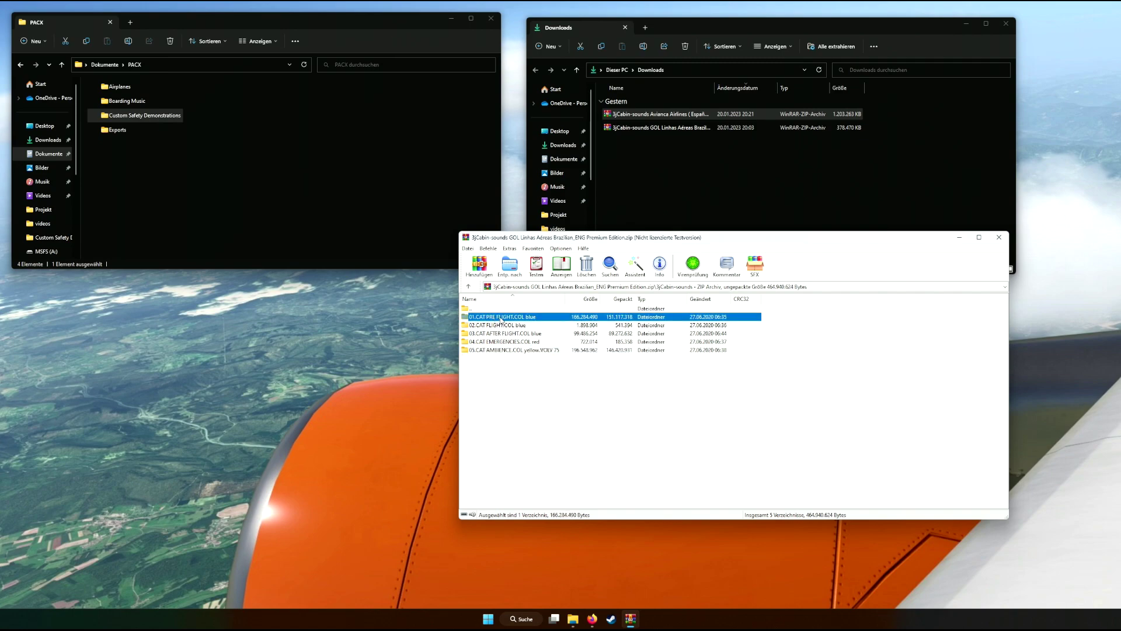
Step: Open the 01.CAT PRE FLIGHT folder and examine its boarding music, safety aboard and safety video sound files
double_click(506, 319)
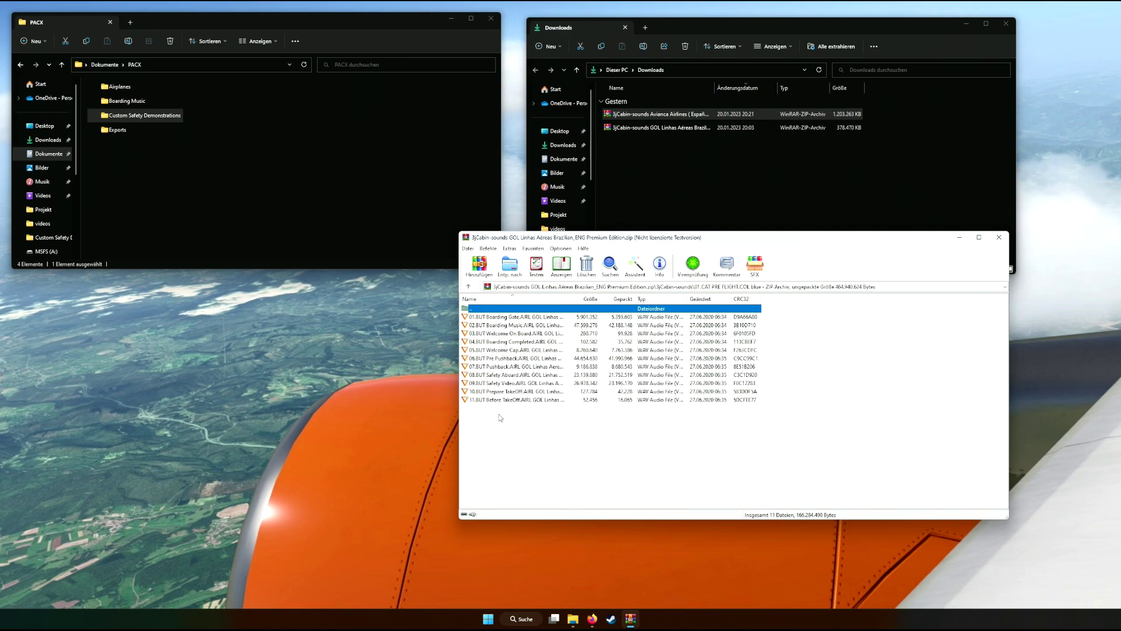
left_click(543, 325)
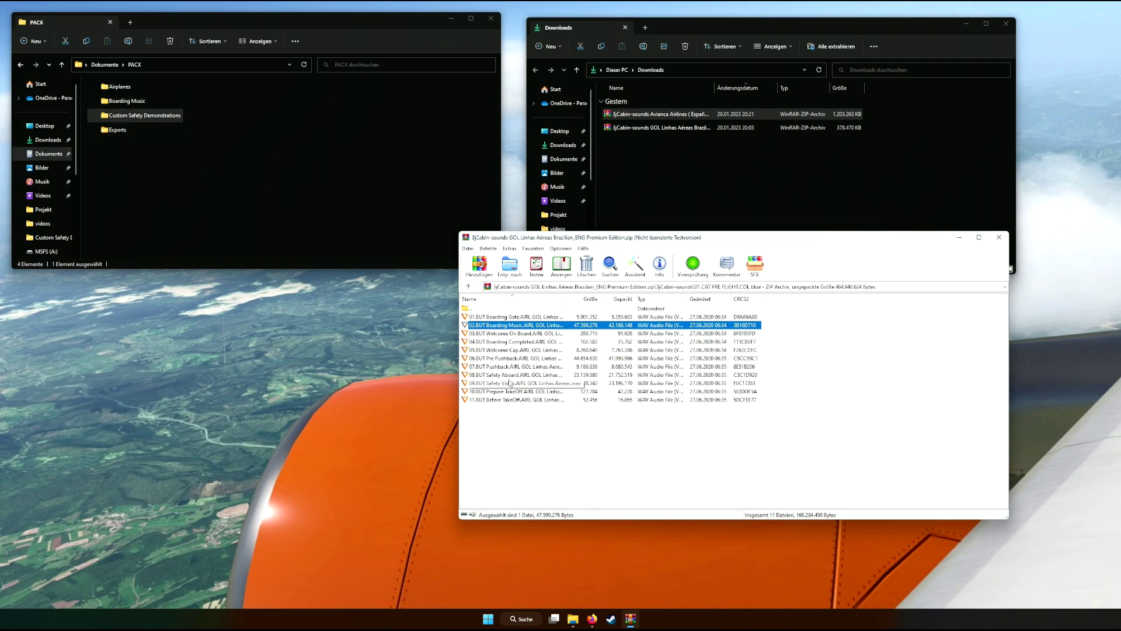
left_click(510, 375)
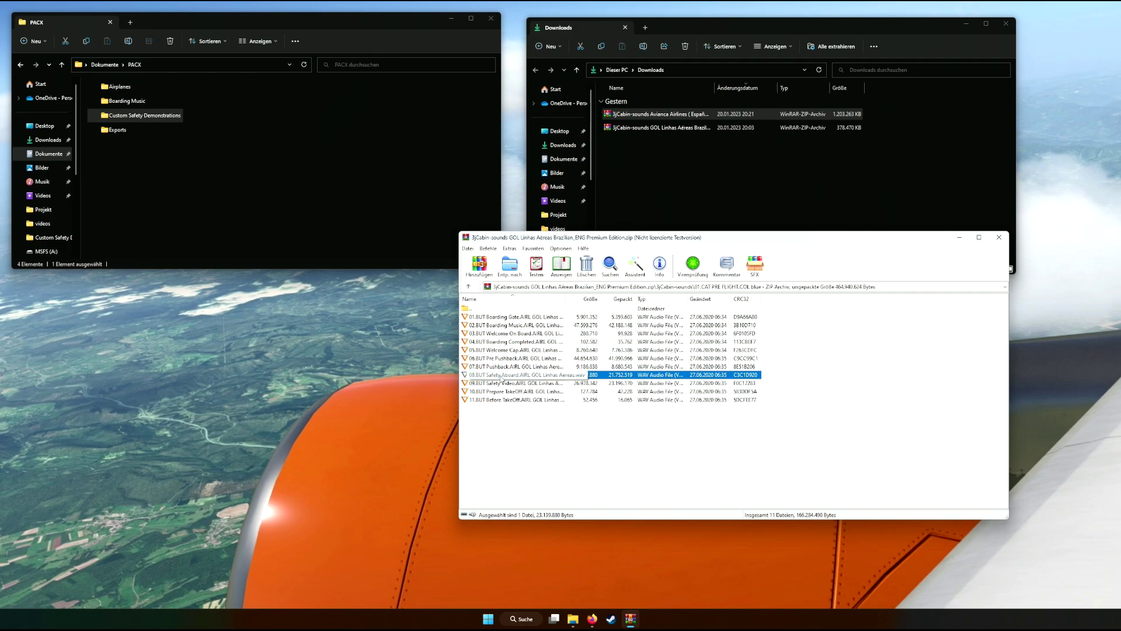
left_click(529, 383)
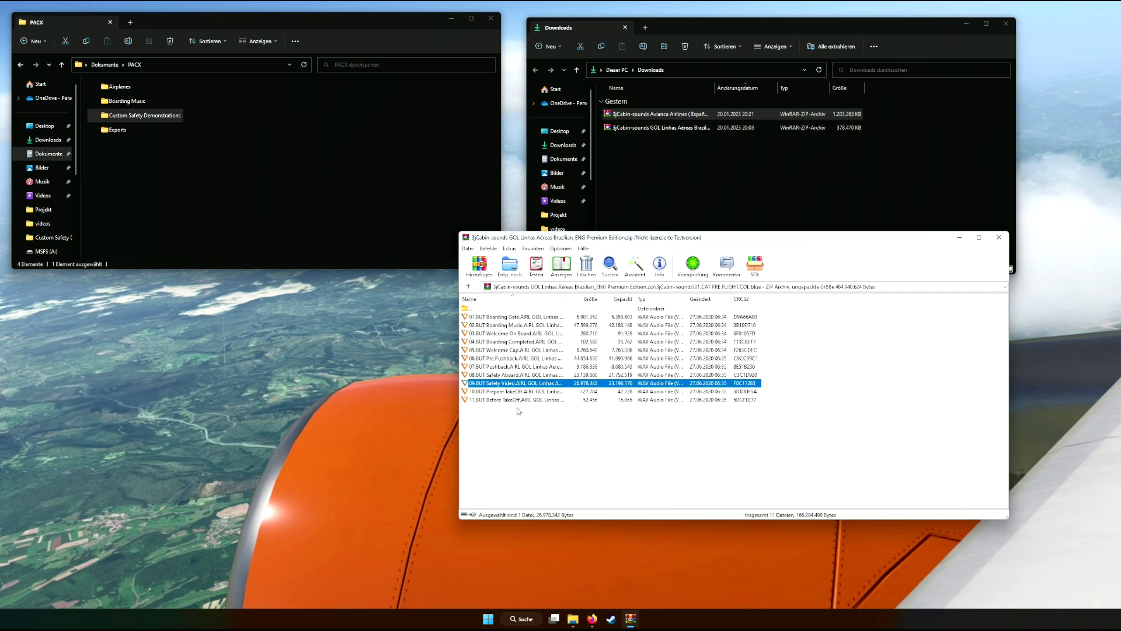
Step: Preview the 08.BUT Safety Aboard sound at reduced volume, stop it and move the player clear of the file list
left_click(507, 375)
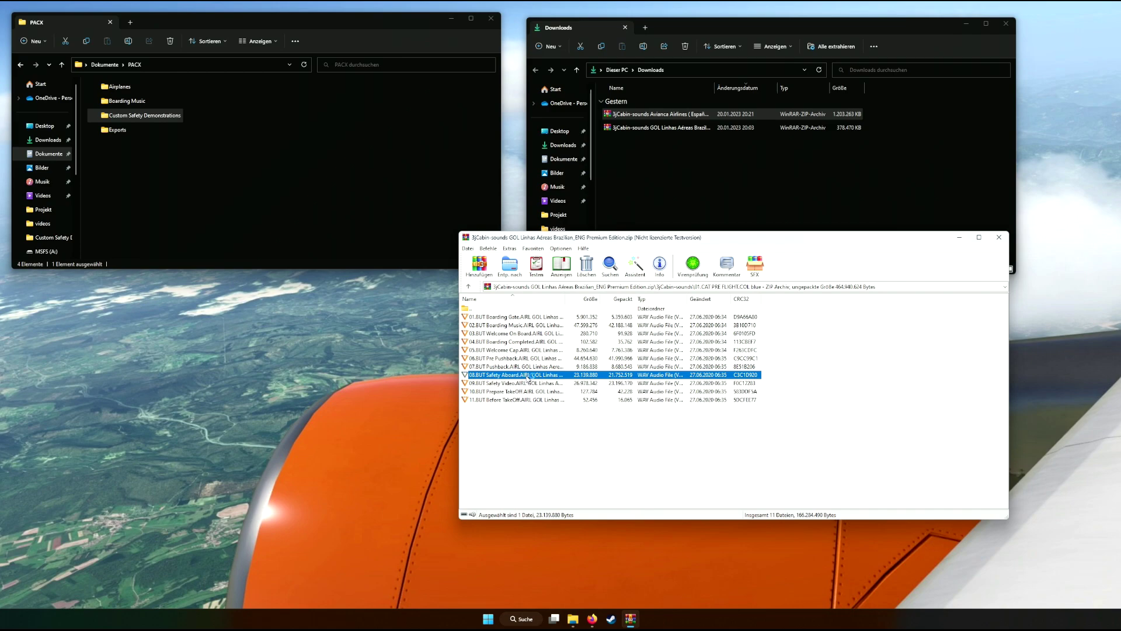
key("Return")
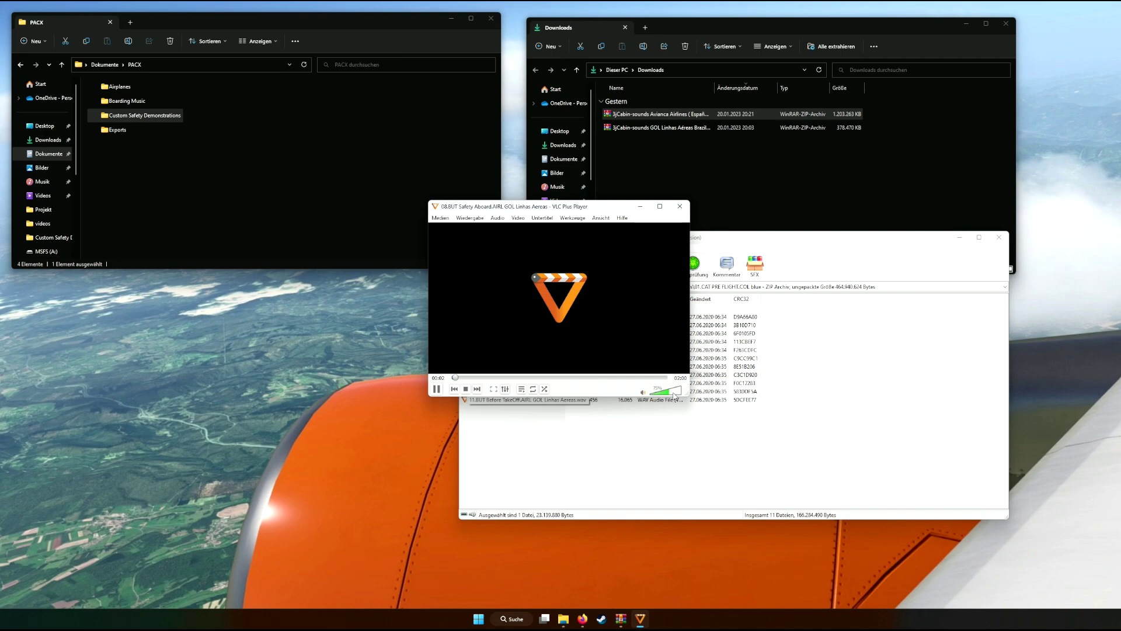
scroll(668, 390, "down", 2)
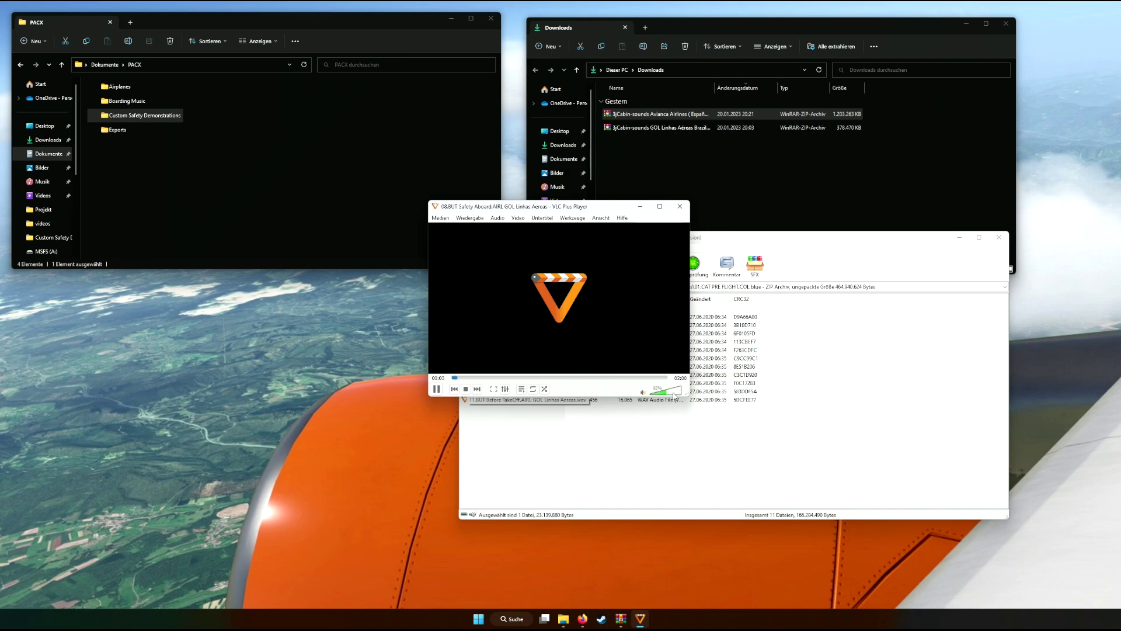
left_click(466, 390)
left_click_drag(598, 211, 389, 174)
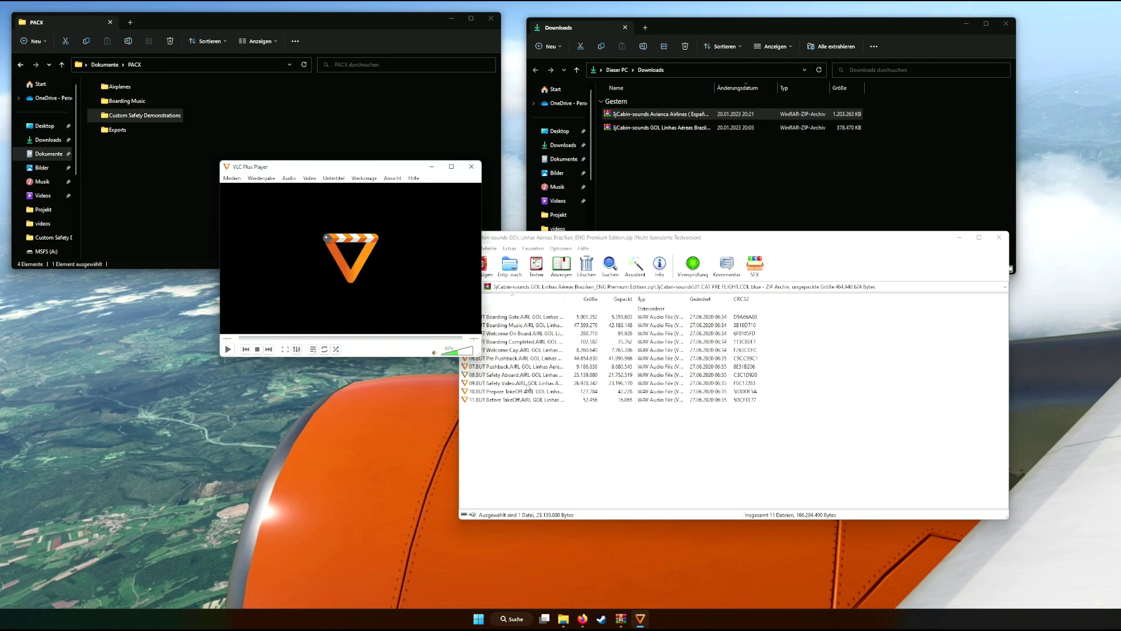
Step: Preview the 09.BUT Safety Video sound, skipping past its midpoint, and close the player
double_click(528, 384)
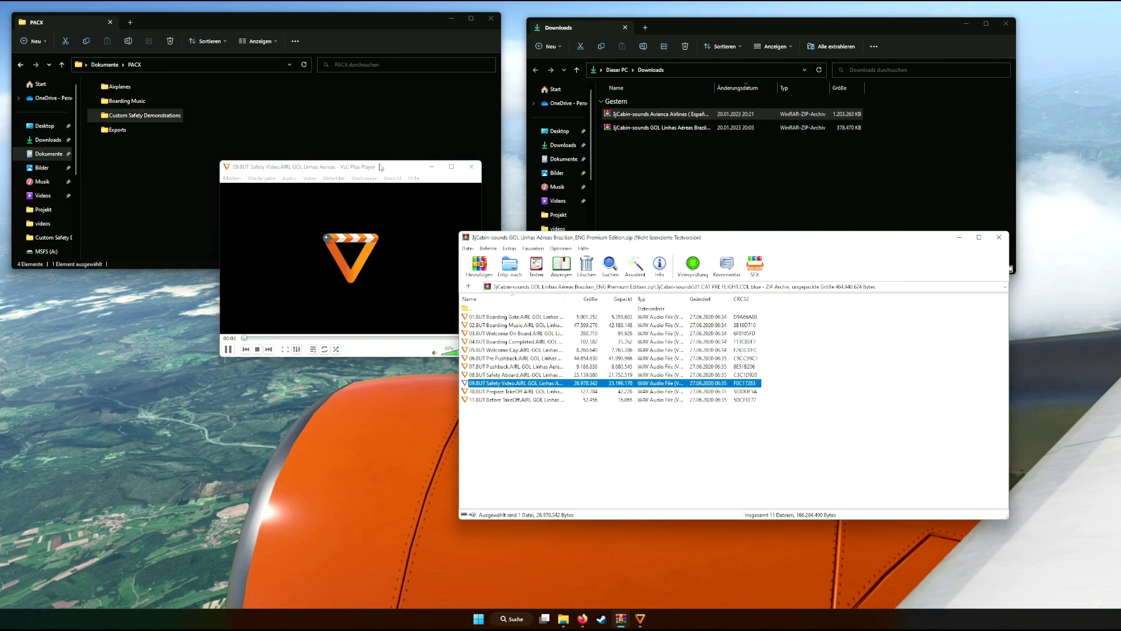
left_click_drag(380, 167, 480, 180)
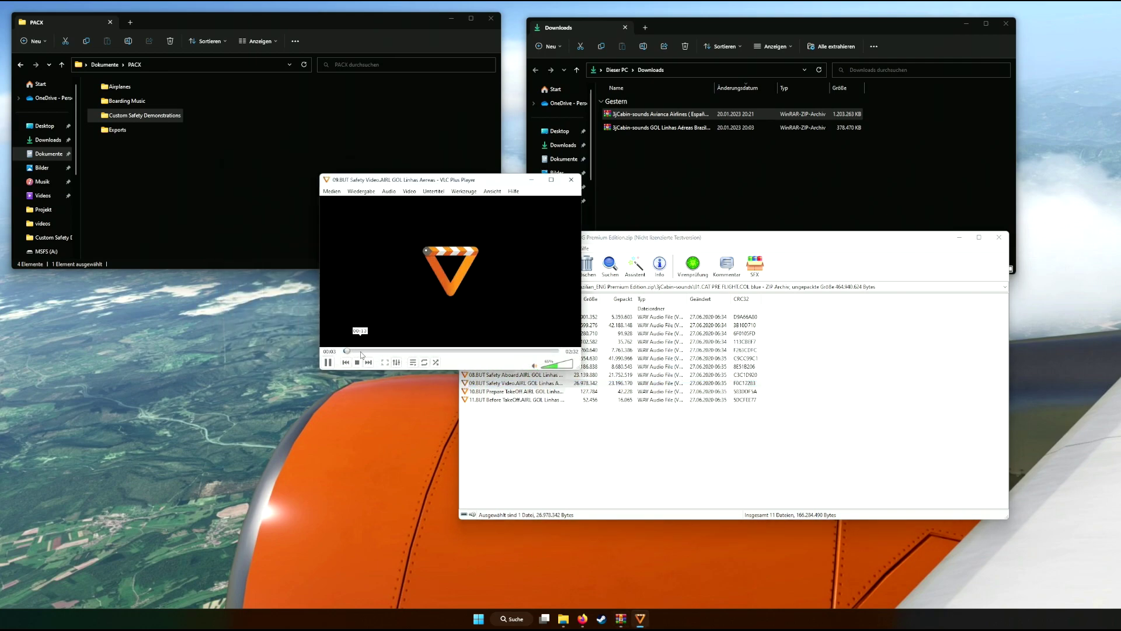
left_click_drag(358, 351, 472, 355)
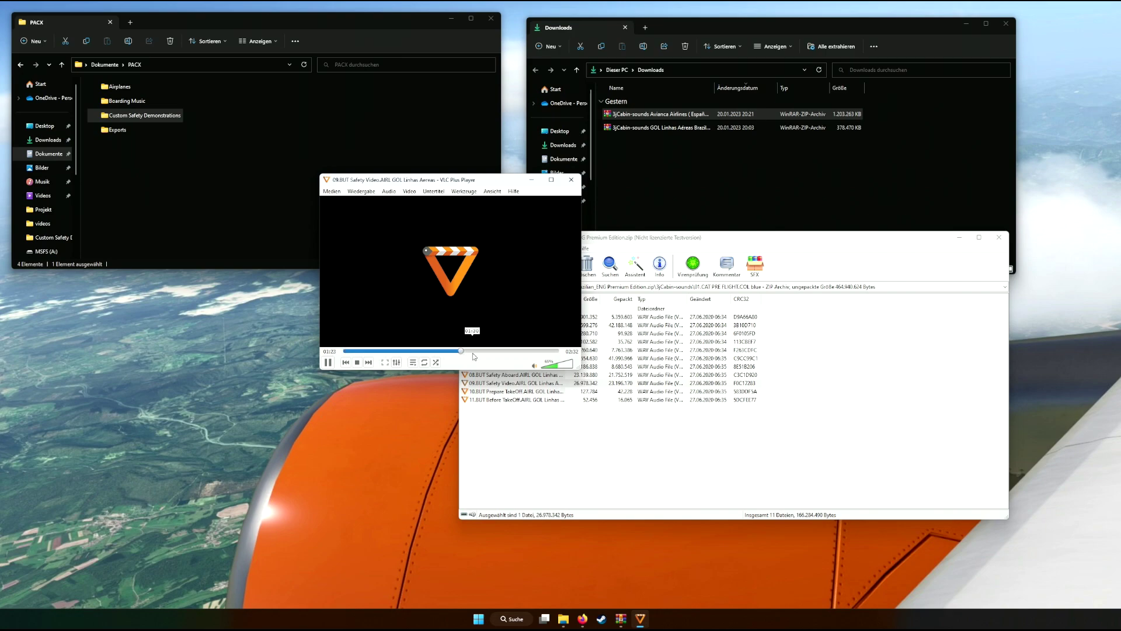
left_click(579, 179)
Step: Close the GOL archive and open the pre-flight folder inside the Avianca Airlines archive's 3jCabin-sounds folder, dismissing the licence reminder
left_click(999, 237)
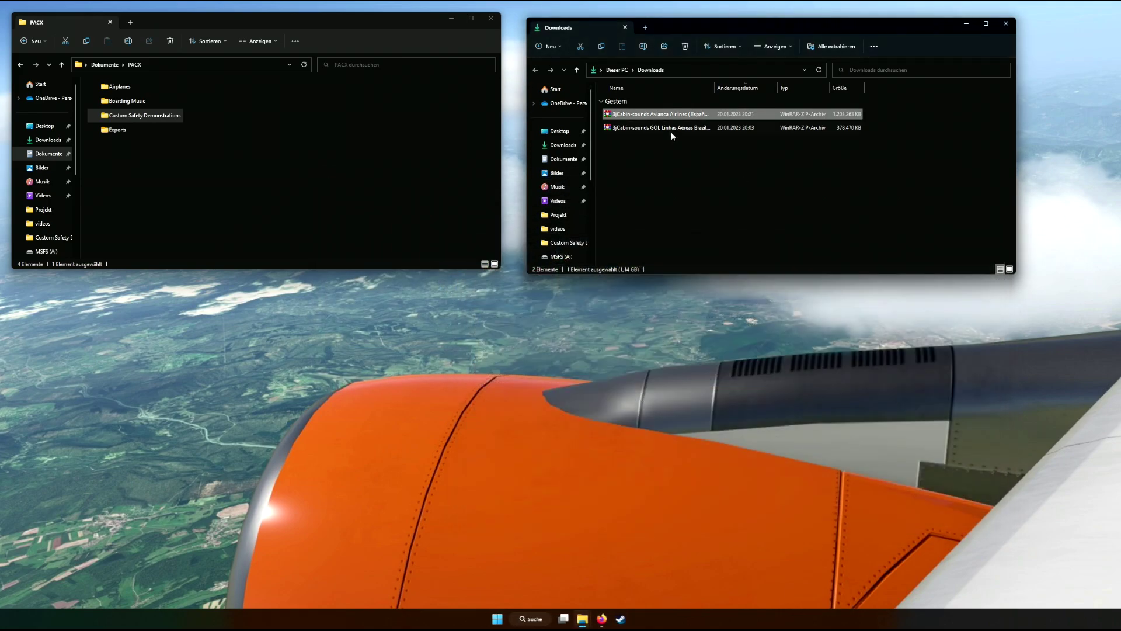
double_click(666, 114)
double_click(517, 317)
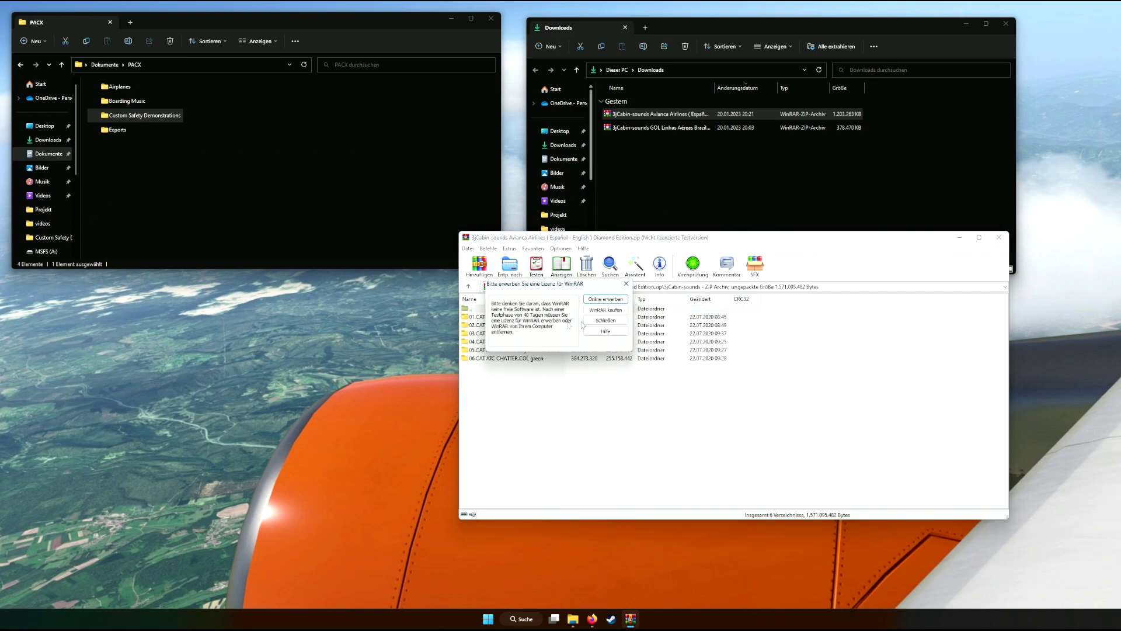
left_click(586, 321)
double_click(491, 317)
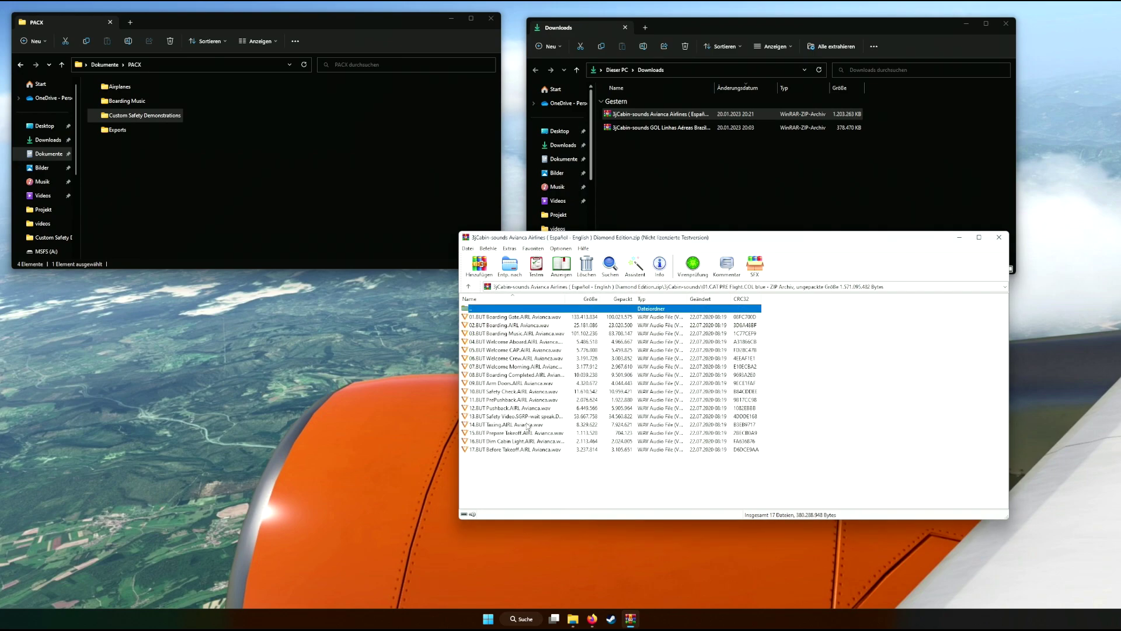
Step: Preview the 13.BUT Safety Video sound for Avianca, skipping slightly ahead, close the player and select 03.BUT Boarding Music
double_click(516, 417)
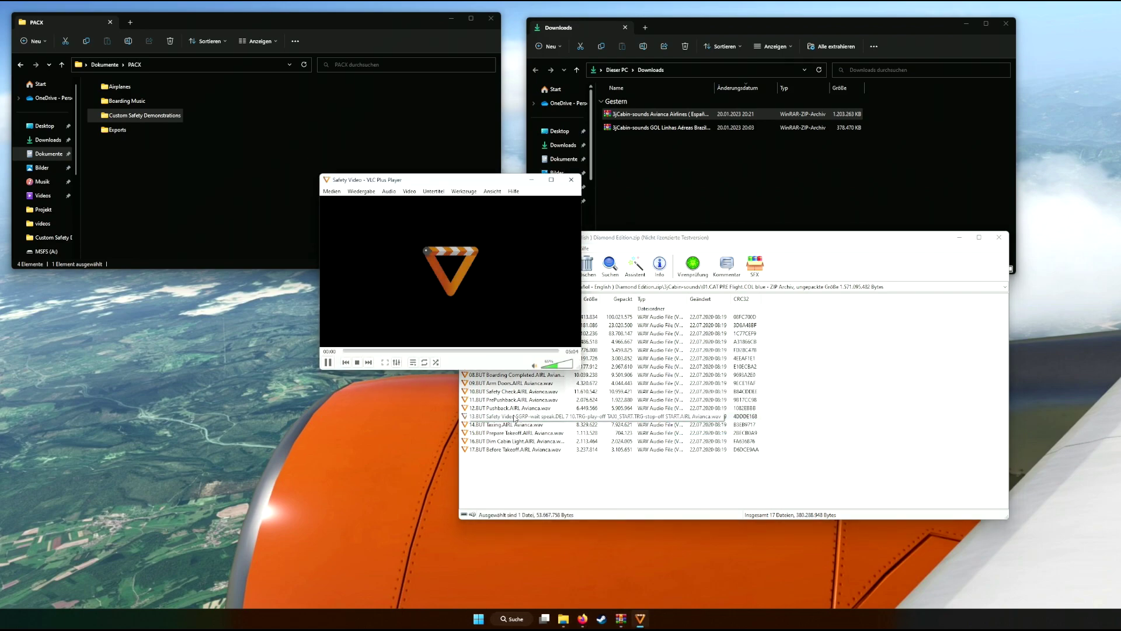
left_click(357, 351)
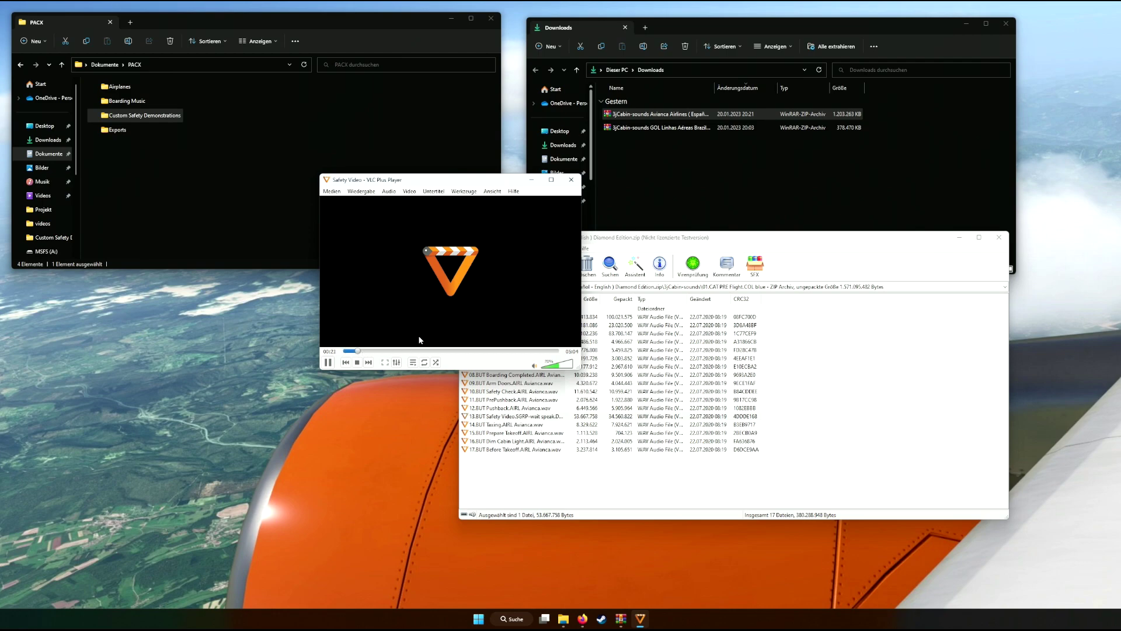
left_click(571, 180)
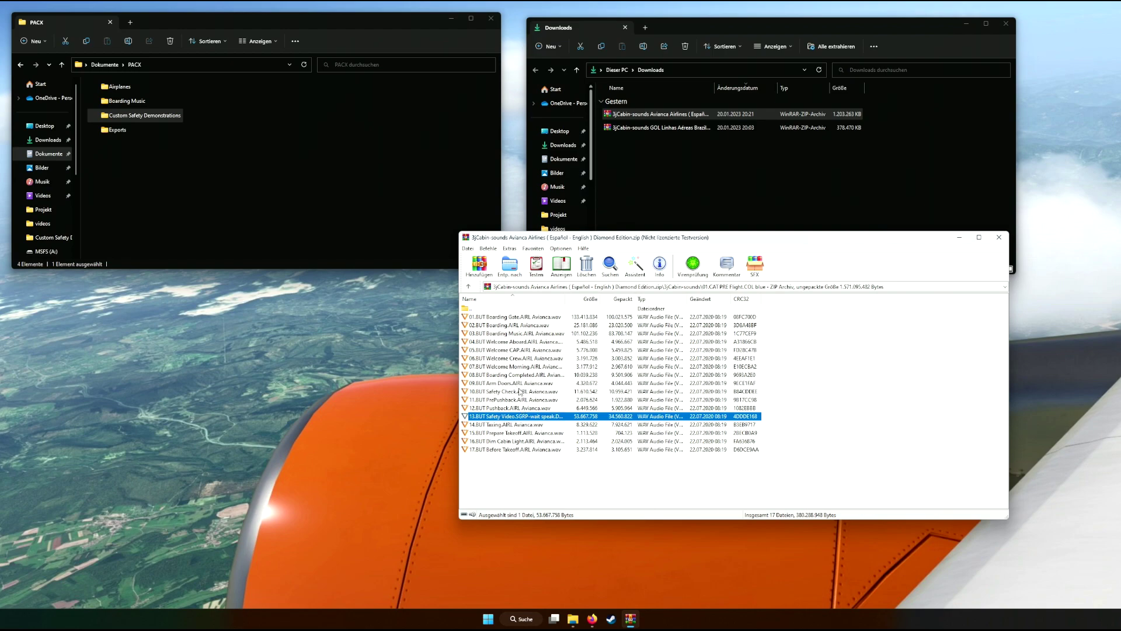
left_click(512, 332)
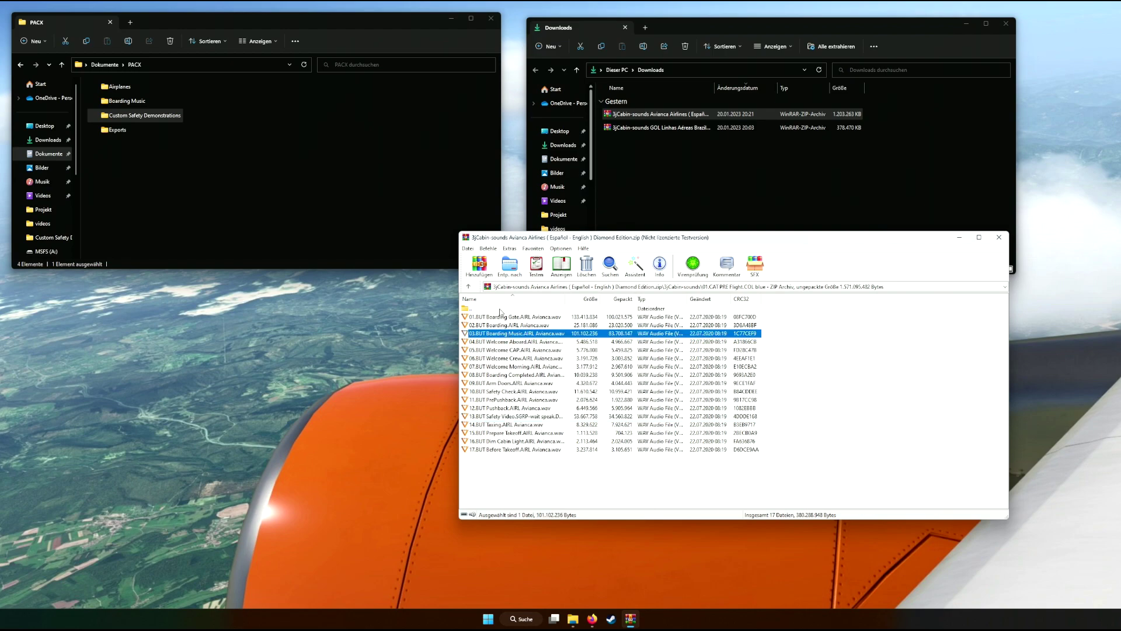
Step: Move the Avianca archive window clear of the two folder windows and reopen its 01.CAT PRE Flight.COL blue folder
double_click(500, 310)
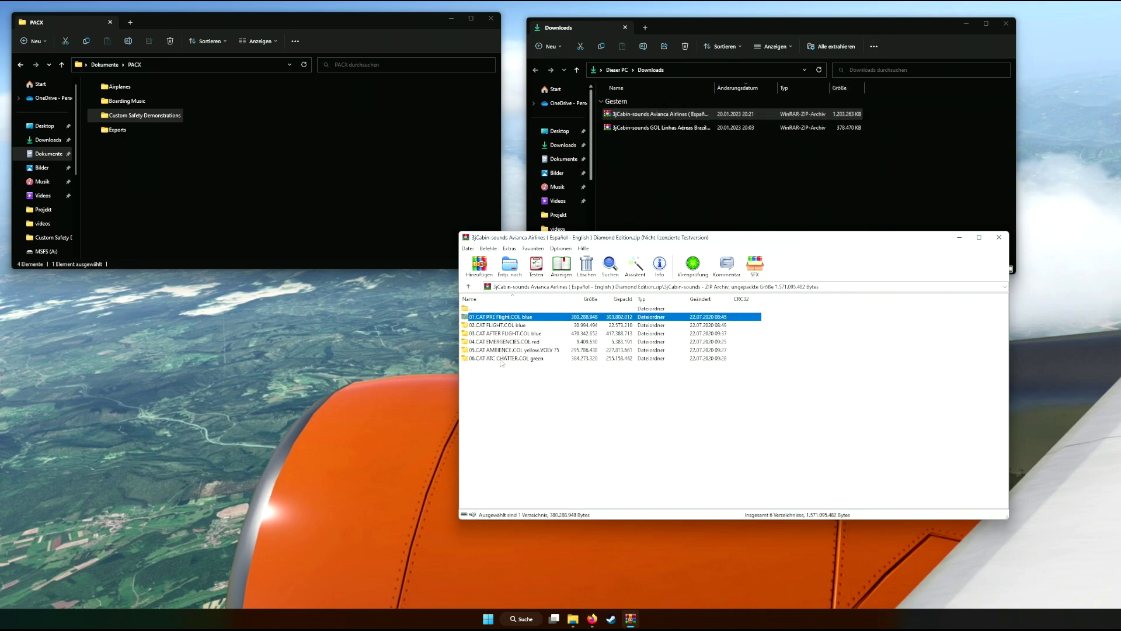
double_click(499, 317)
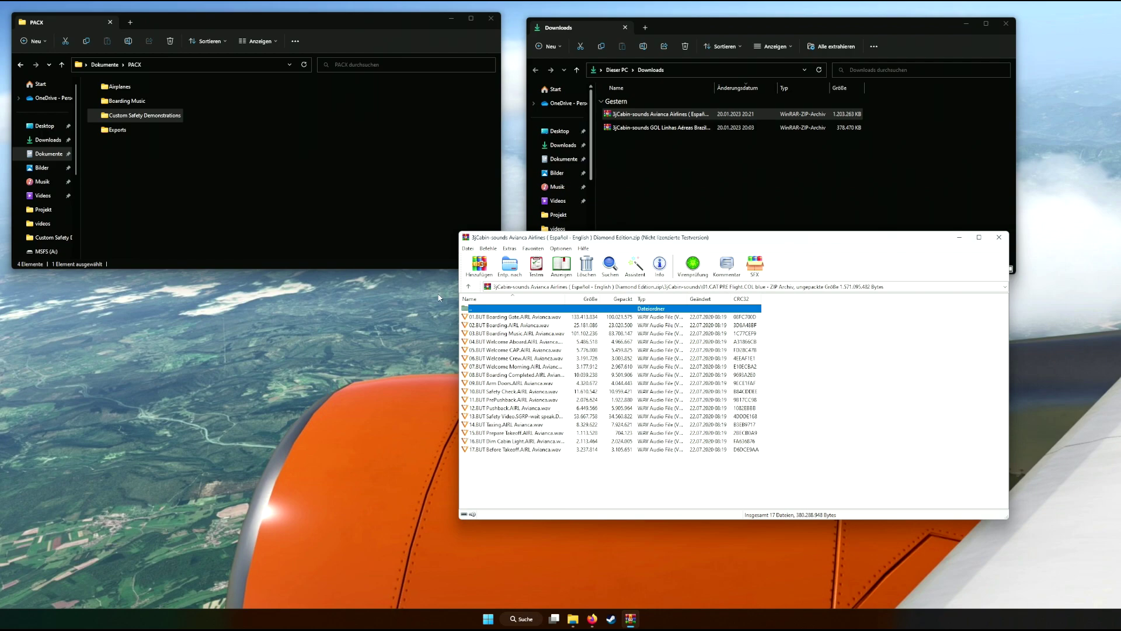
double_click(473, 309)
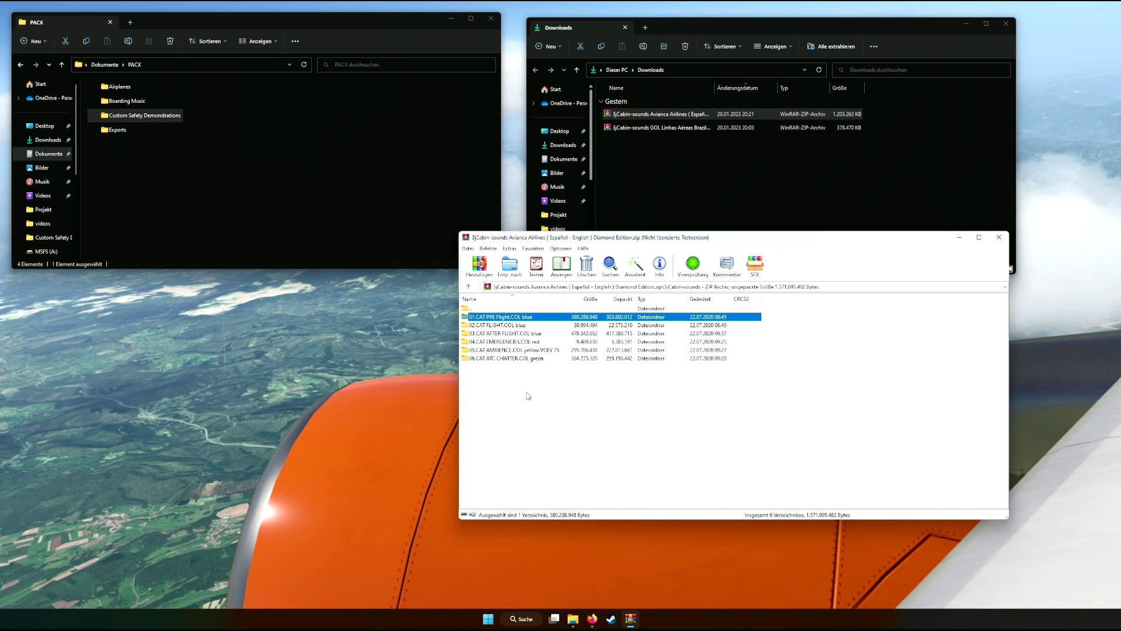
left_click_drag(738, 237, 582, 279)
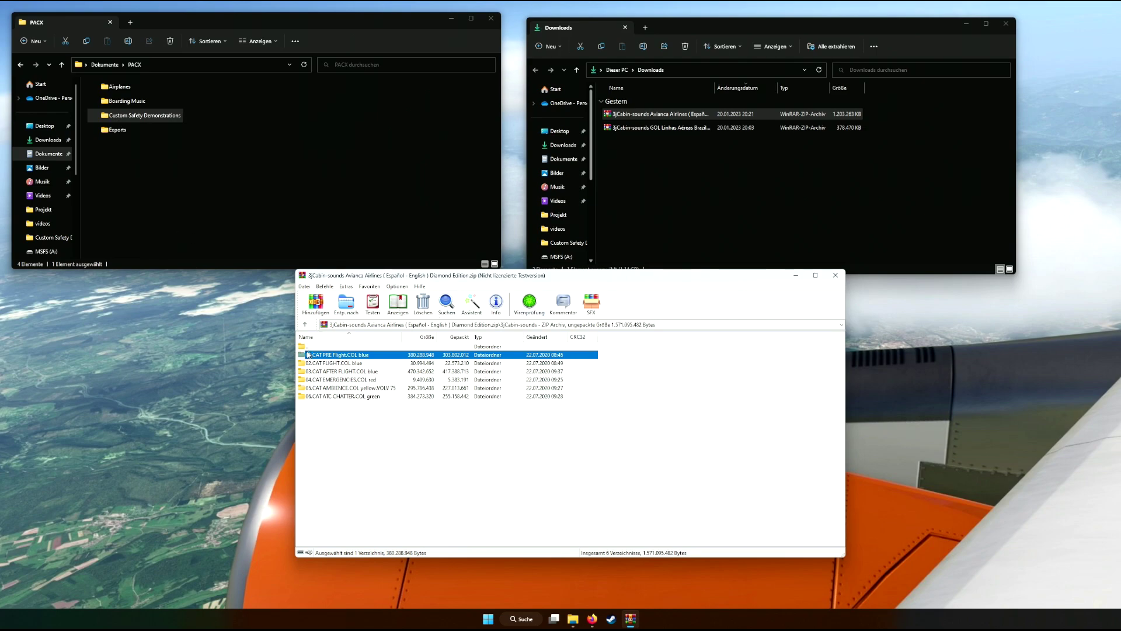
double_click(327, 355)
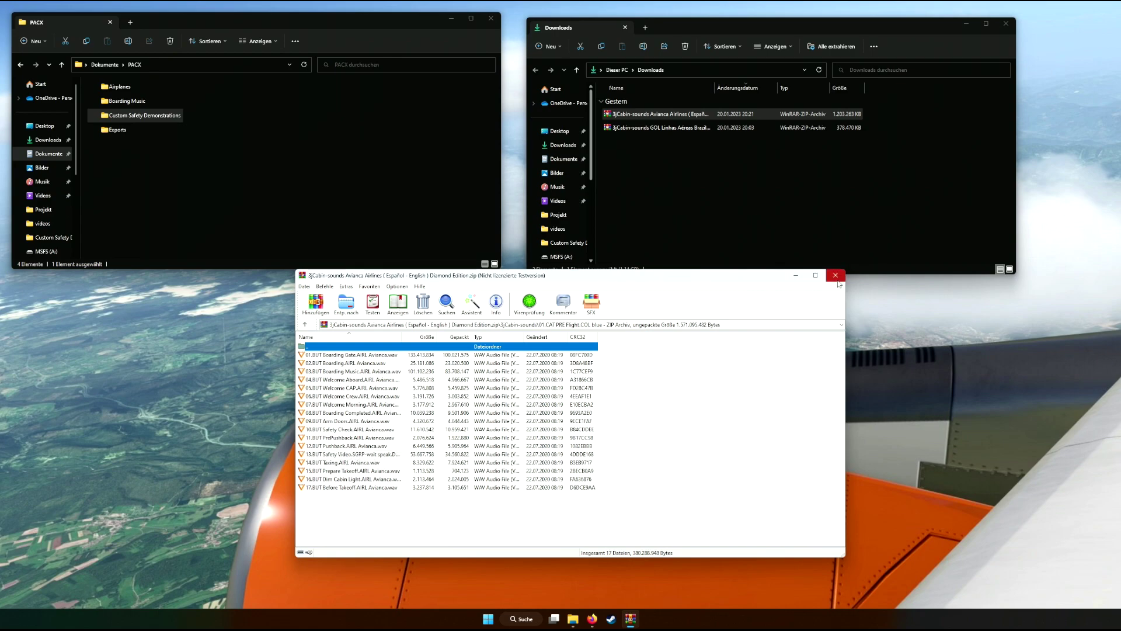
Step: Open the 13.BUT Safety Video file's name for editing to read it in full, and leave the editing
left_click(334, 456)
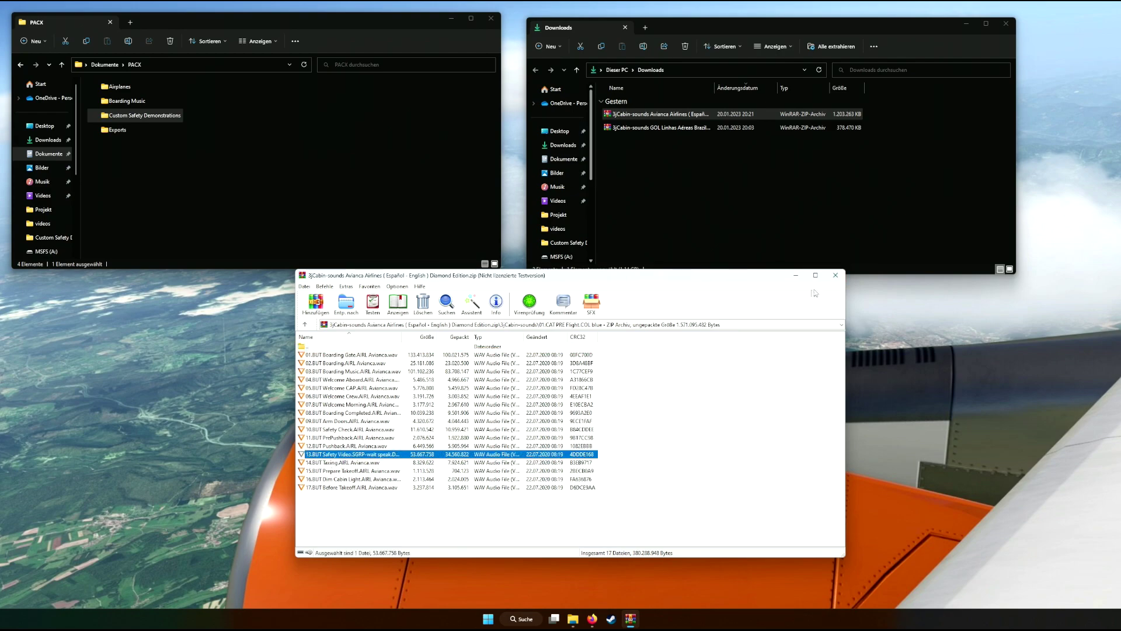
left_click(333, 455)
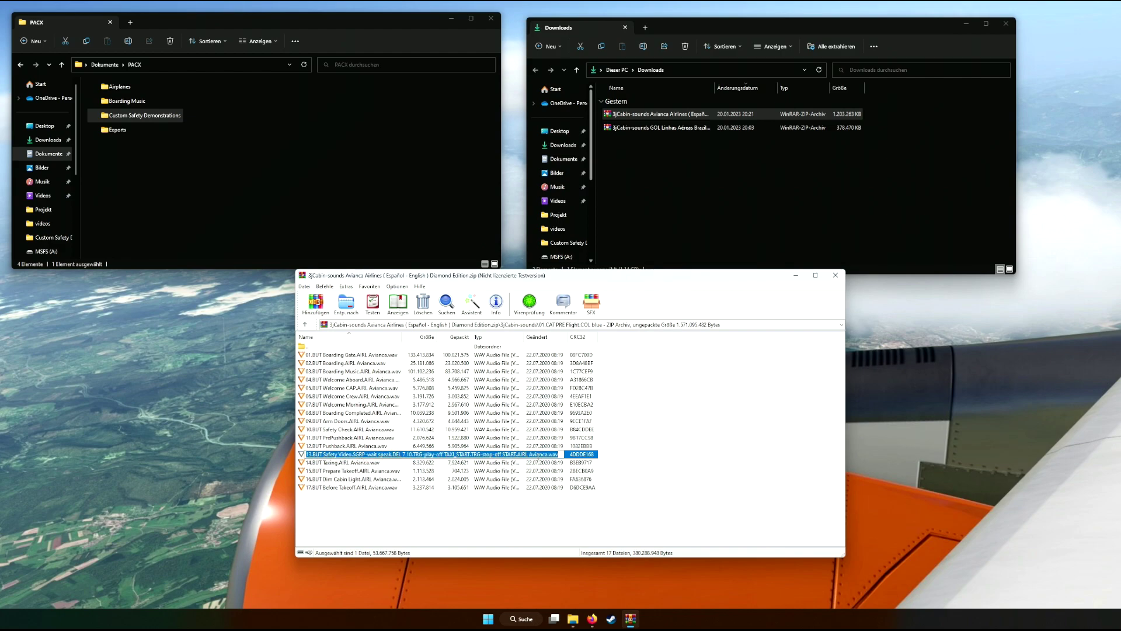
left_click(529, 454)
key("shift+Home")
left_click(548, 455)
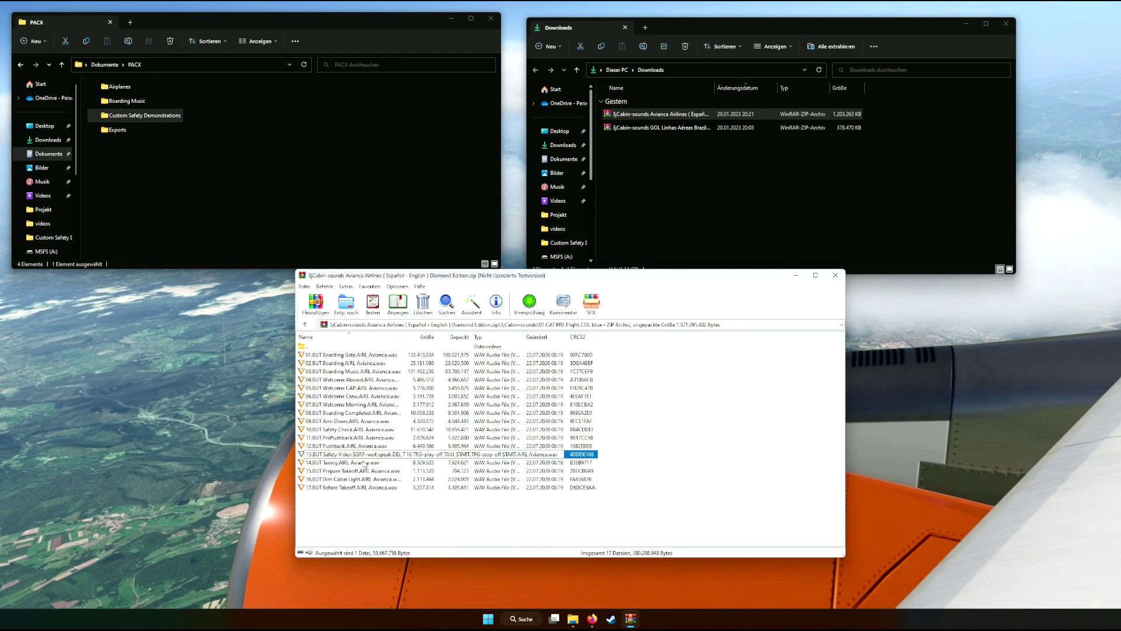
key("Return")
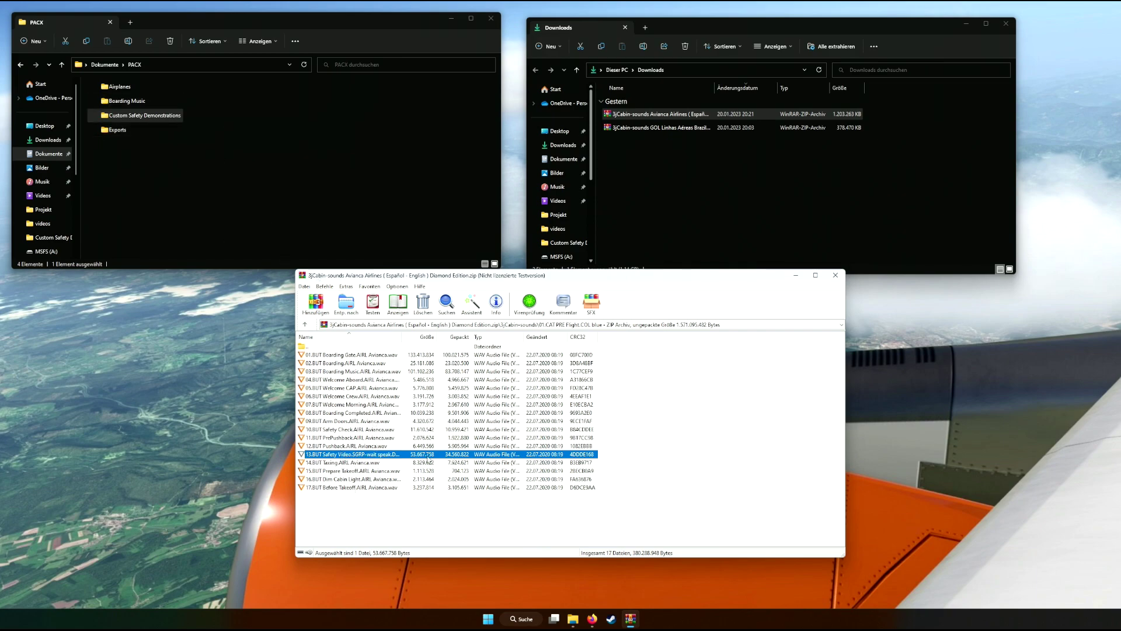
Step: Inspect the 03.BUT Boarding Music file's name in editing mode, leave the editing and close the Avianca archive
left_click(335, 379)
key("Up")
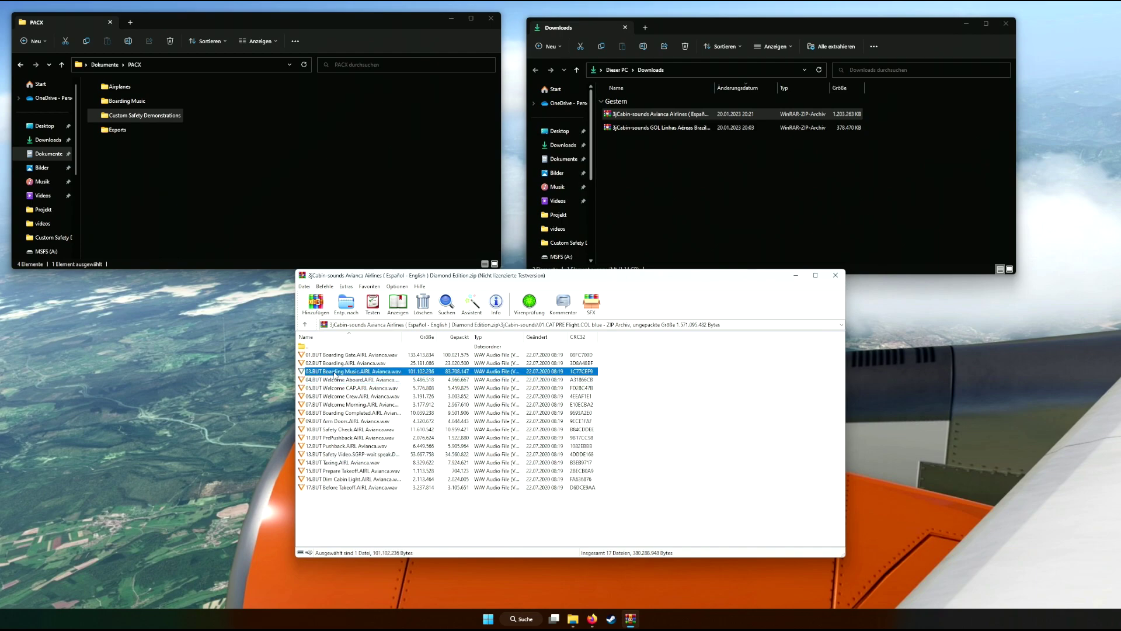
left_click(373, 374)
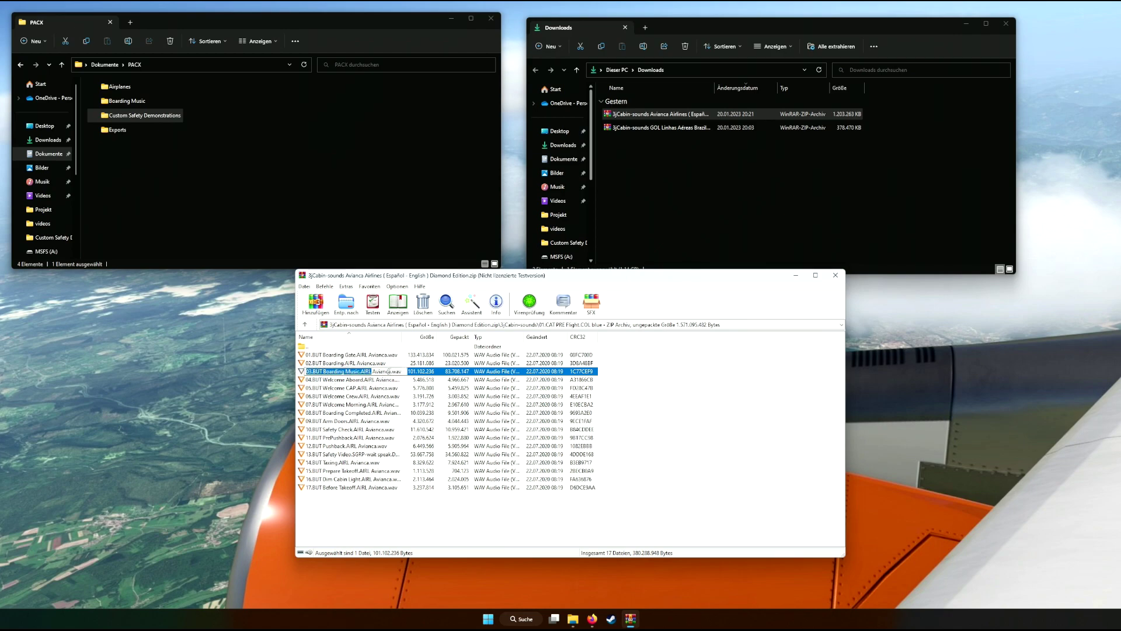
left_click(350, 380)
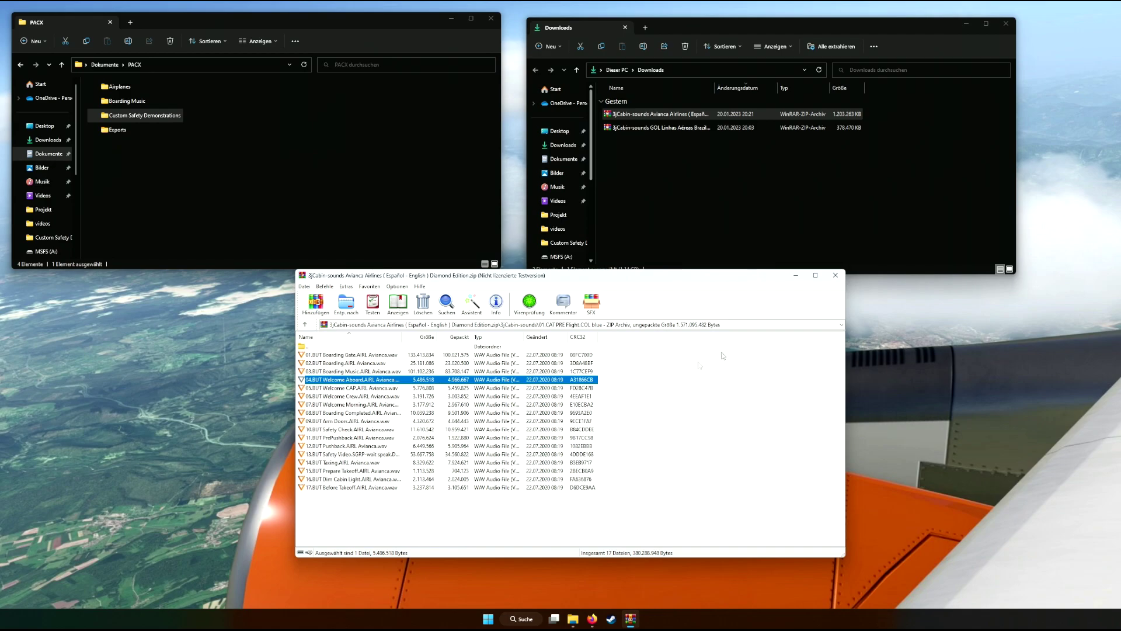
left_click(837, 279)
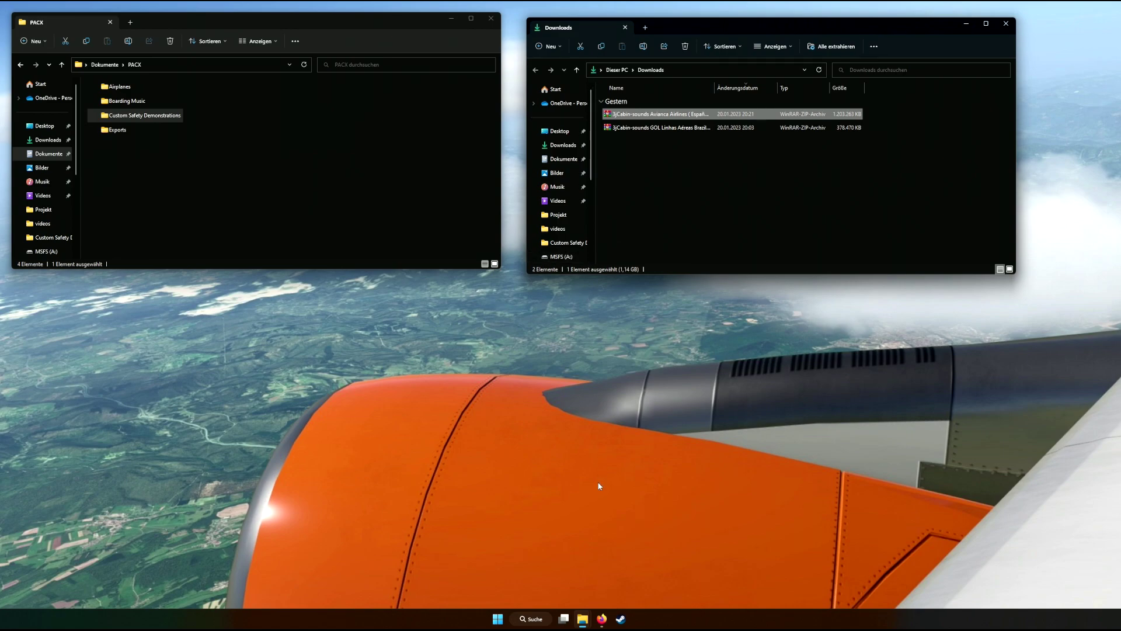
Step: Switch to the Firefox window with the GOL Linhas Aéreas package and go back to the cabin announcements search results
left_click(602, 619)
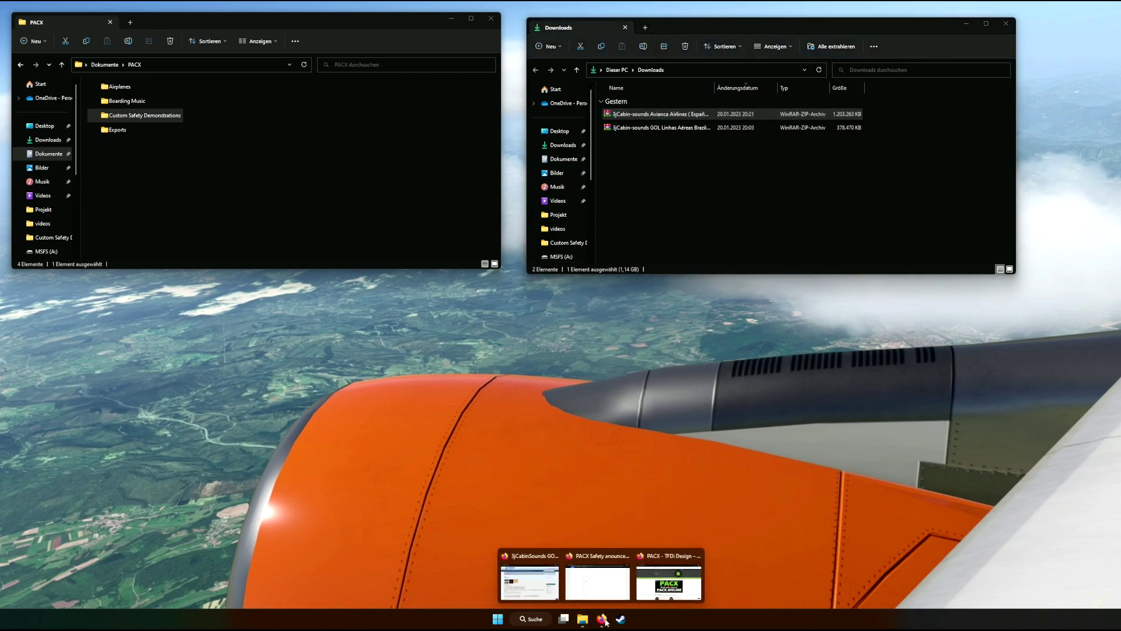
left_click(535, 576)
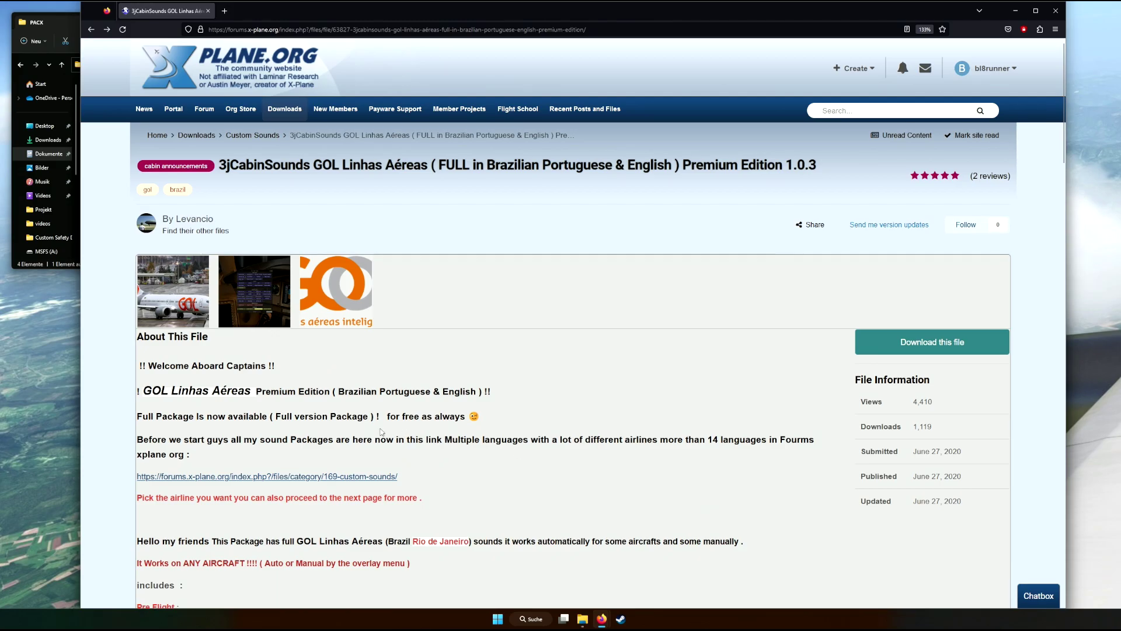
scroll(381, 431, "down", 6)
scroll(468, 431, "up", 6)
key("F5")
Step: Examine the airline cabin sound packages listed on page 3 of the search results, down to the page links
scroll(788, 455, "down", 8)
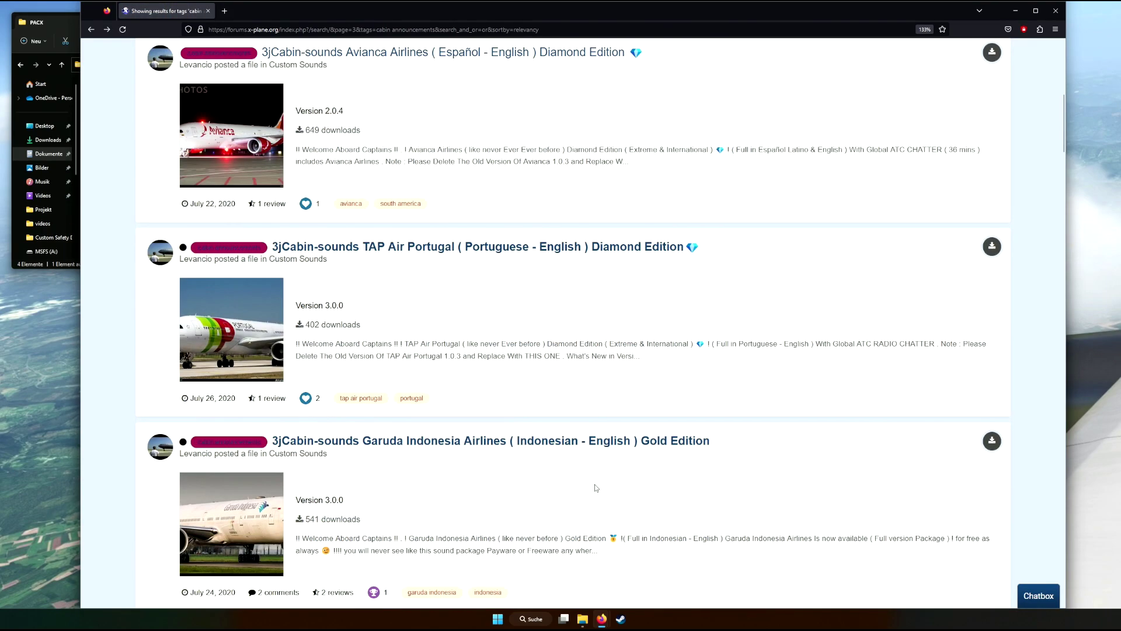
scroll(703, 505, "down", 5)
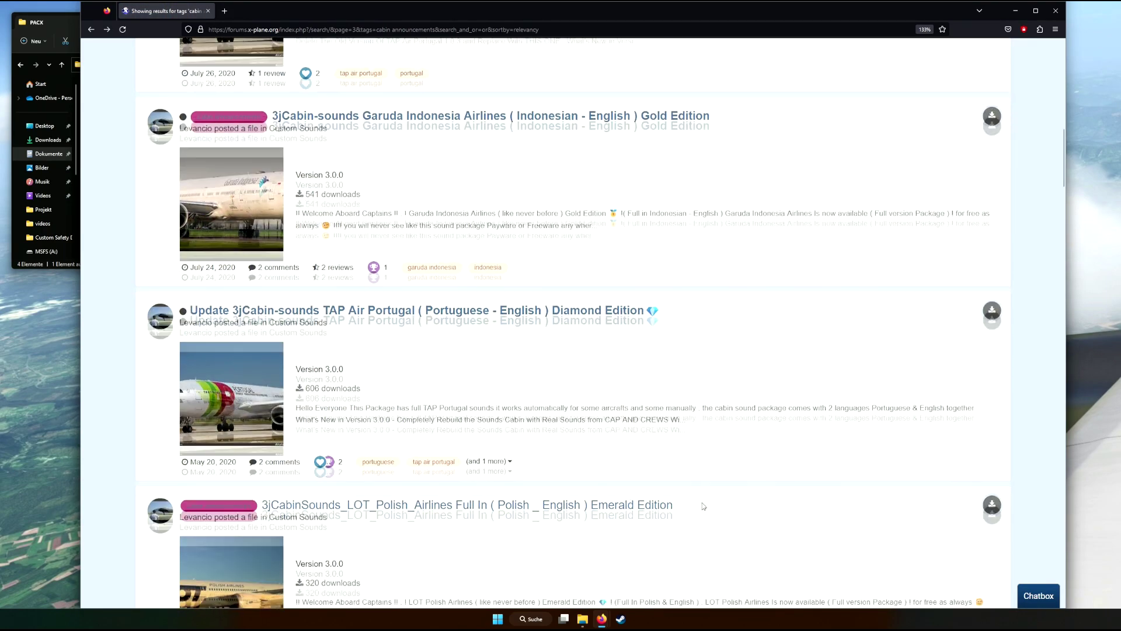
scroll(704, 506, "down", 14)
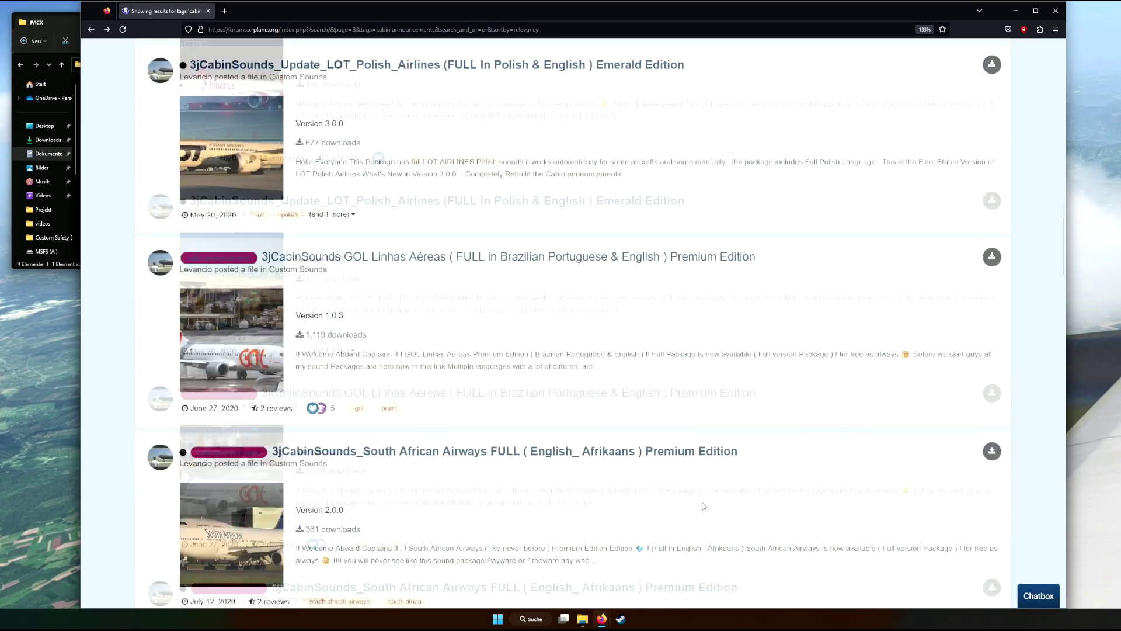
scroll(703, 508, "down", 4)
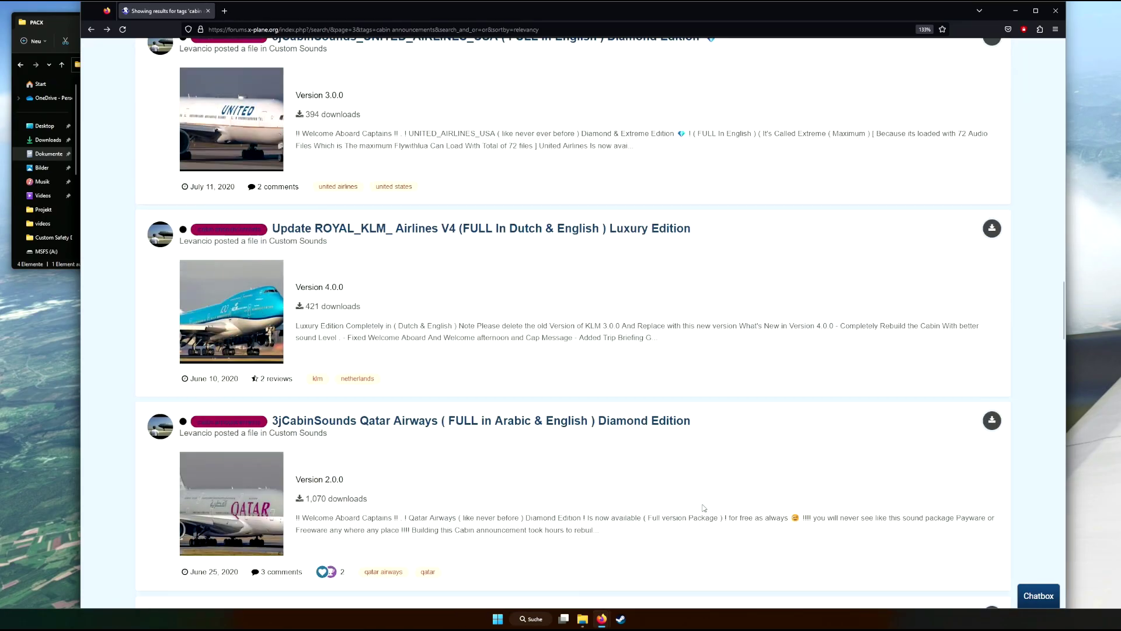
scroll(704, 508, "down", 4)
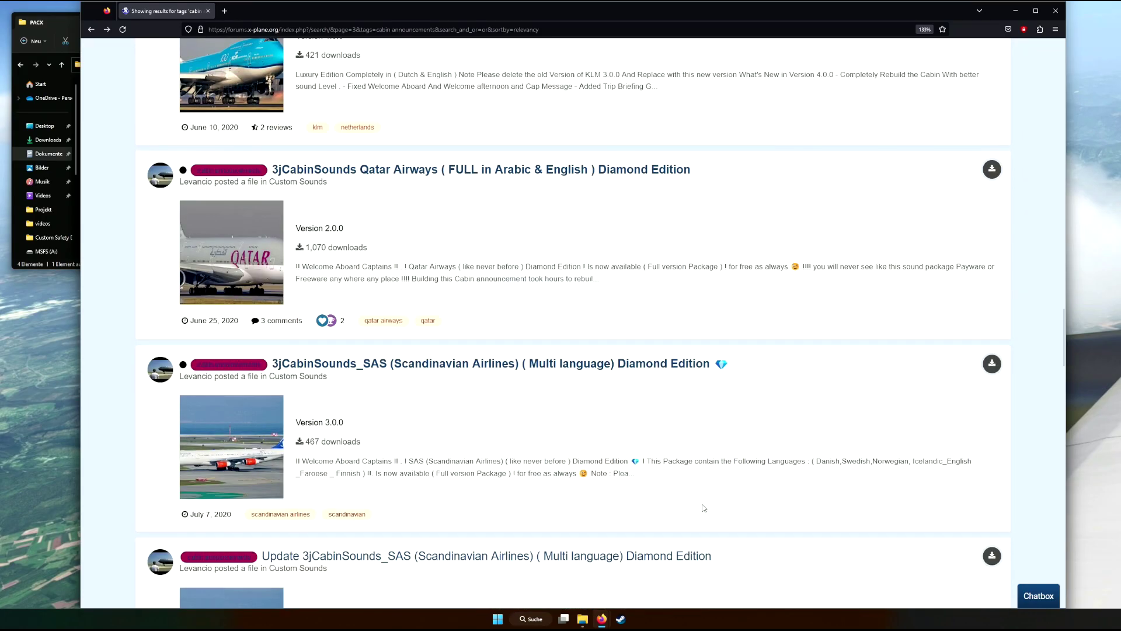
scroll(704, 508, "down", 13)
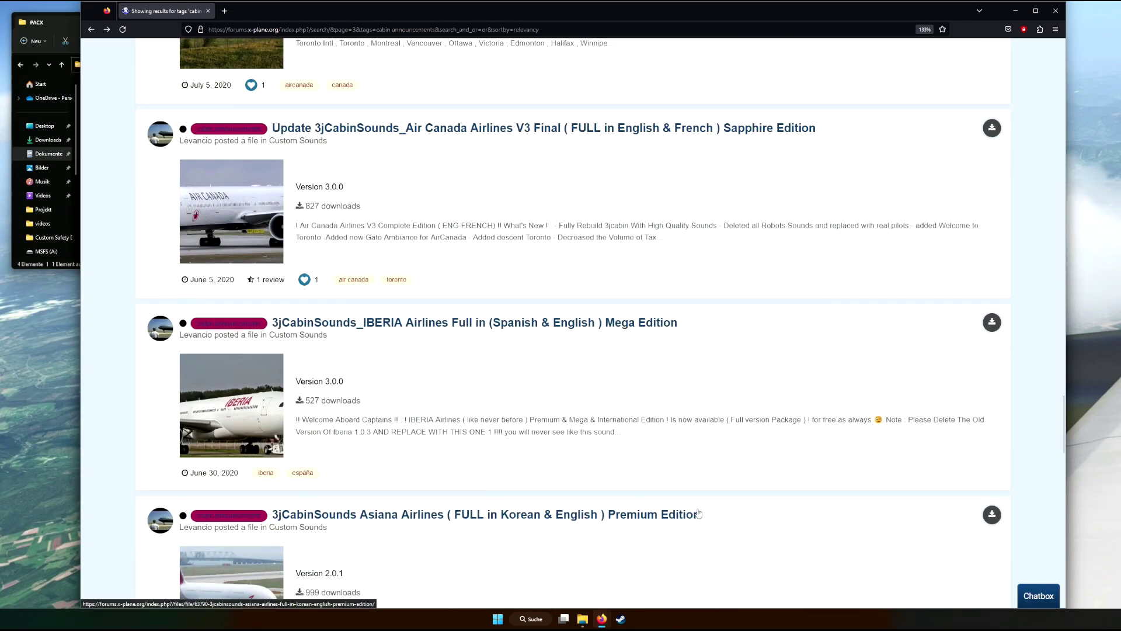
scroll(699, 515, "down", 5)
scroll(695, 494, "down", 4)
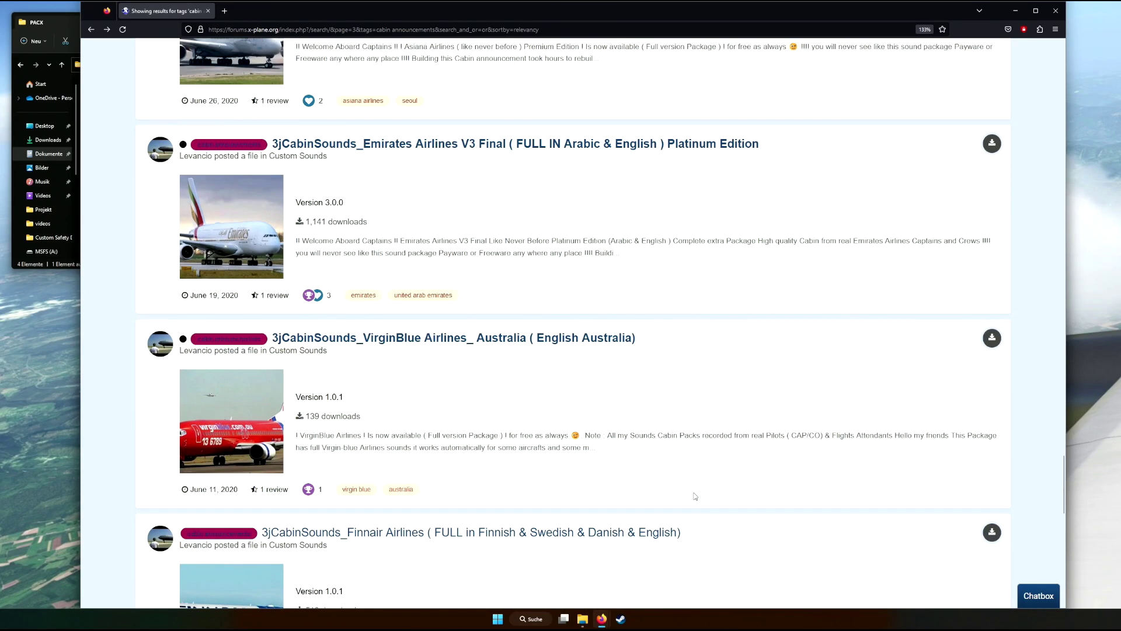
scroll(695, 497, "down", 4)
scroll(695, 497, "down", 5)
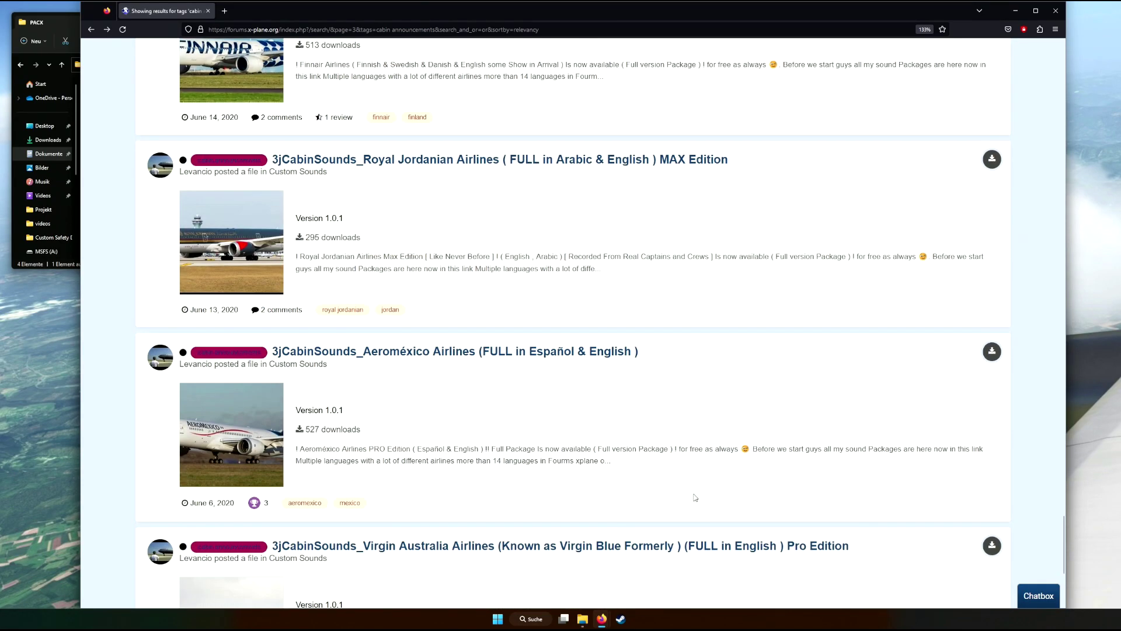
scroll(706, 501, "down", 4)
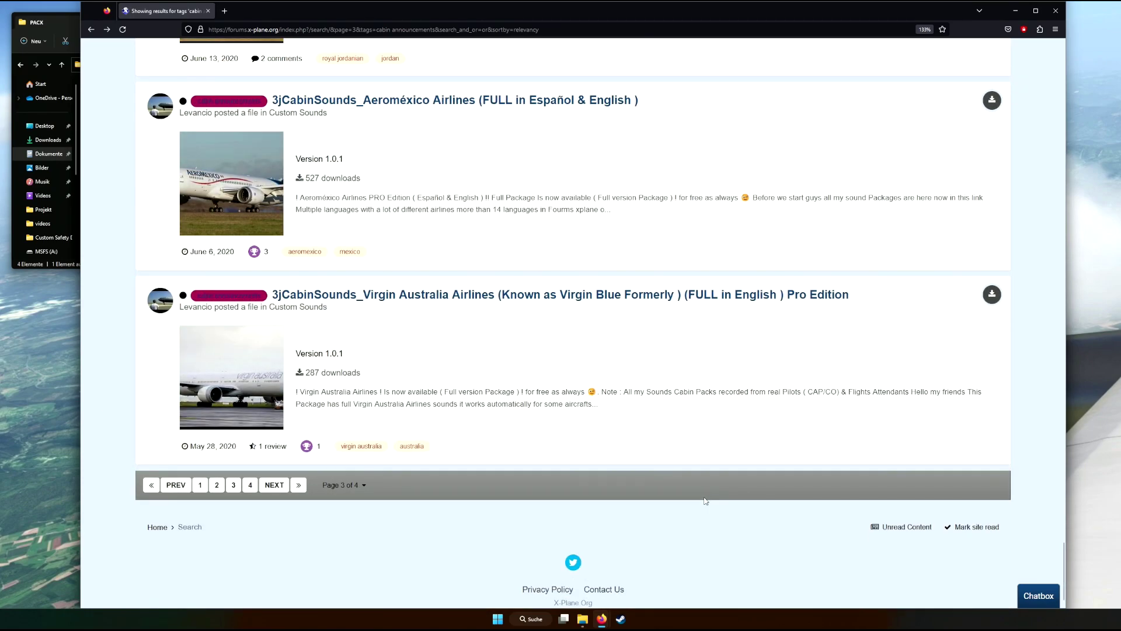
Step: Go to page 1 of the search results and open the Lufthansa Airlines V2 Final Premium Edition package
left_click(200, 485)
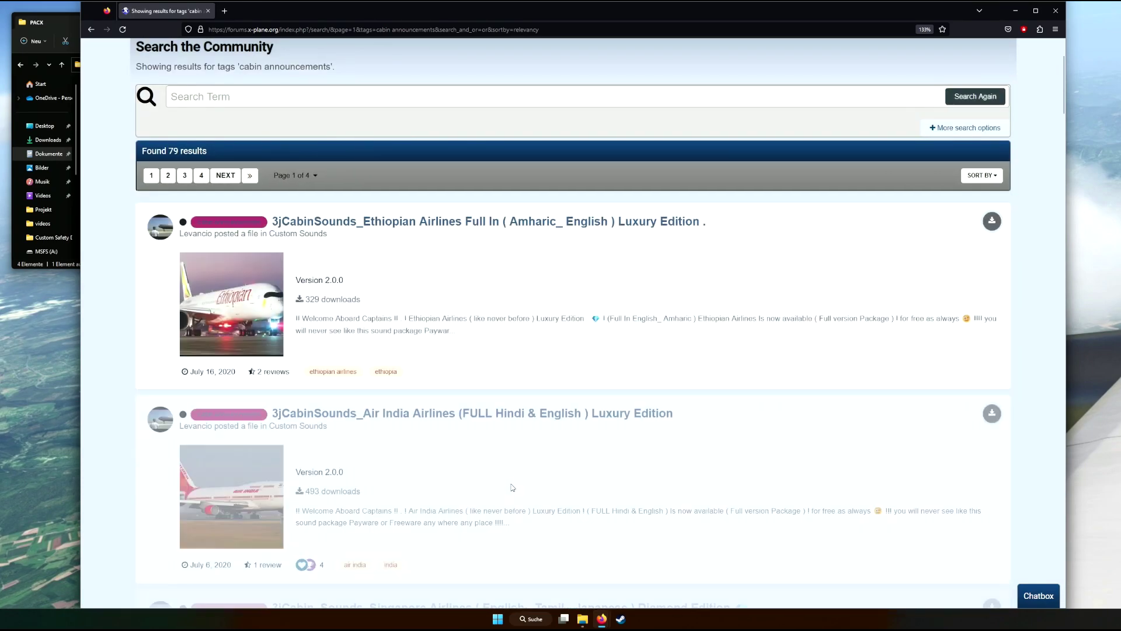
scroll(514, 483, "down", 5)
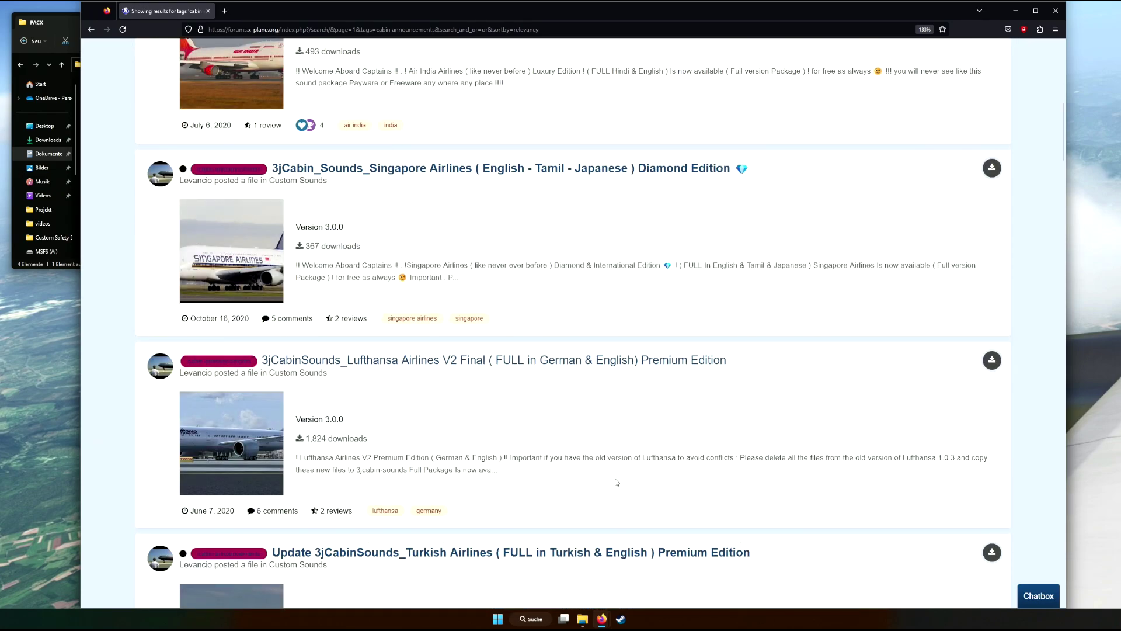
scroll(616, 482, "down", 4)
scroll(585, 463, "up", 3)
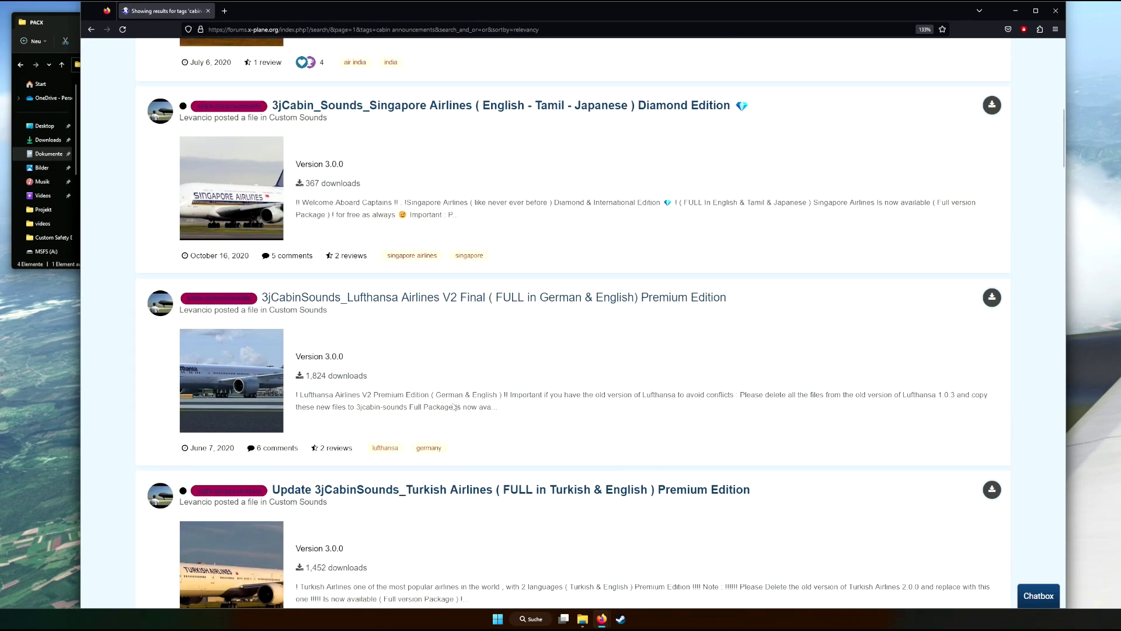
left_click(402, 297)
Step: Review the Lufthansa package's description, open its MediaFire download page and return to the package page
scroll(596, 460, "down", 5)
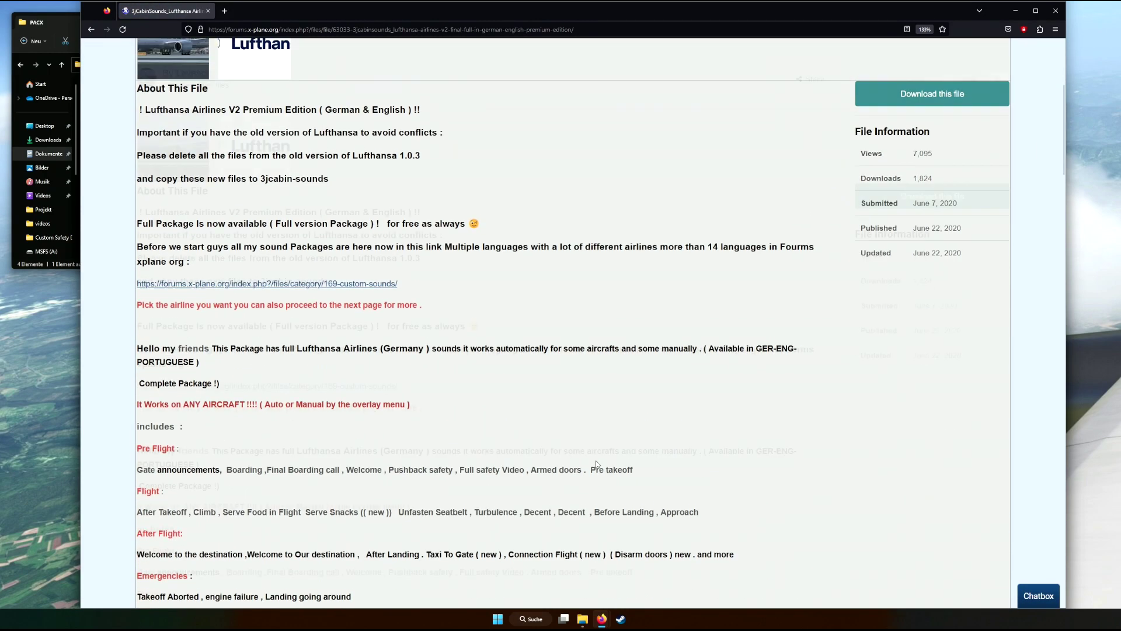
scroll(832, 382, "up", 6)
left_click(932, 342)
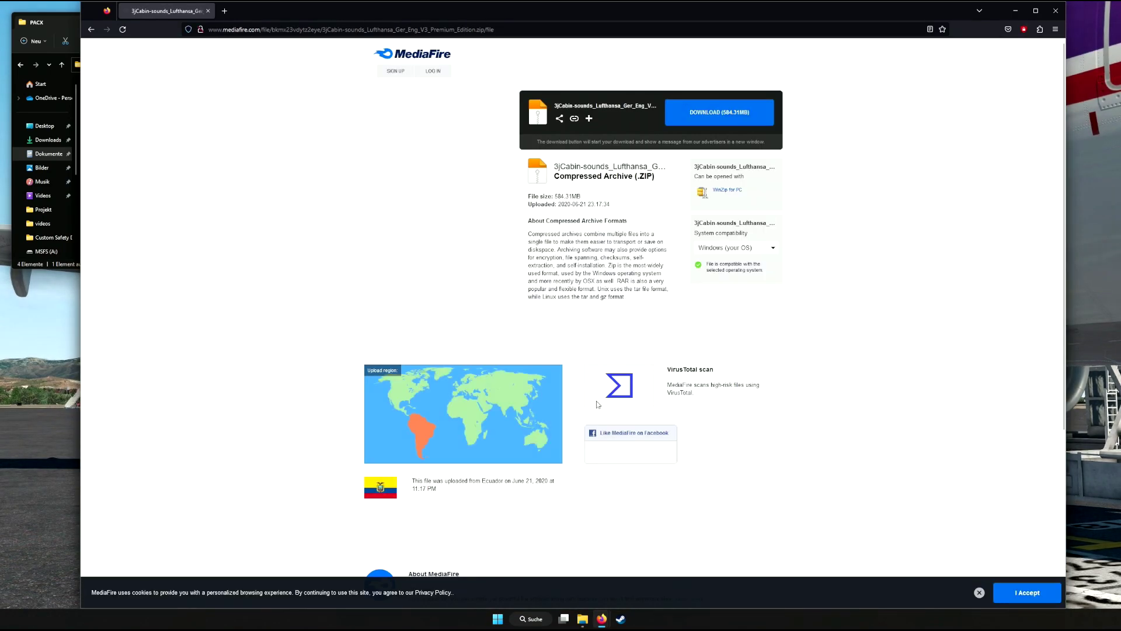
left_click(91, 29)
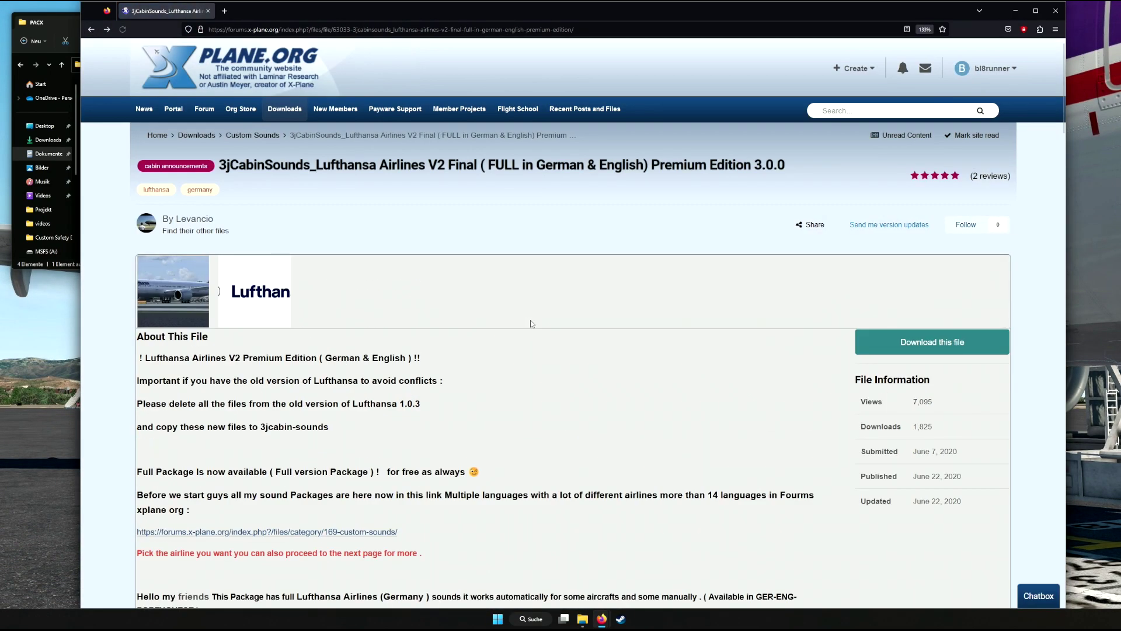